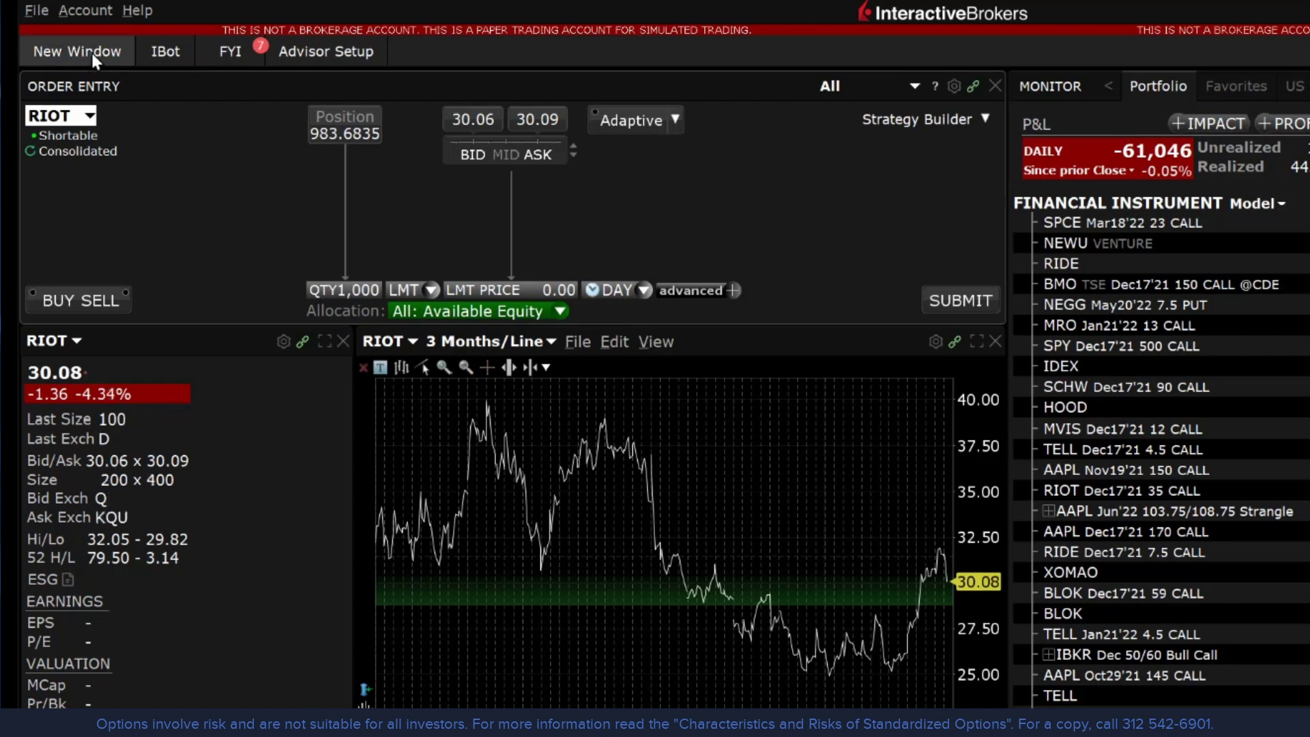
# Launch Volatility Lab from the Advanced Option Tools window list.
pyautogui.click(91, 53)
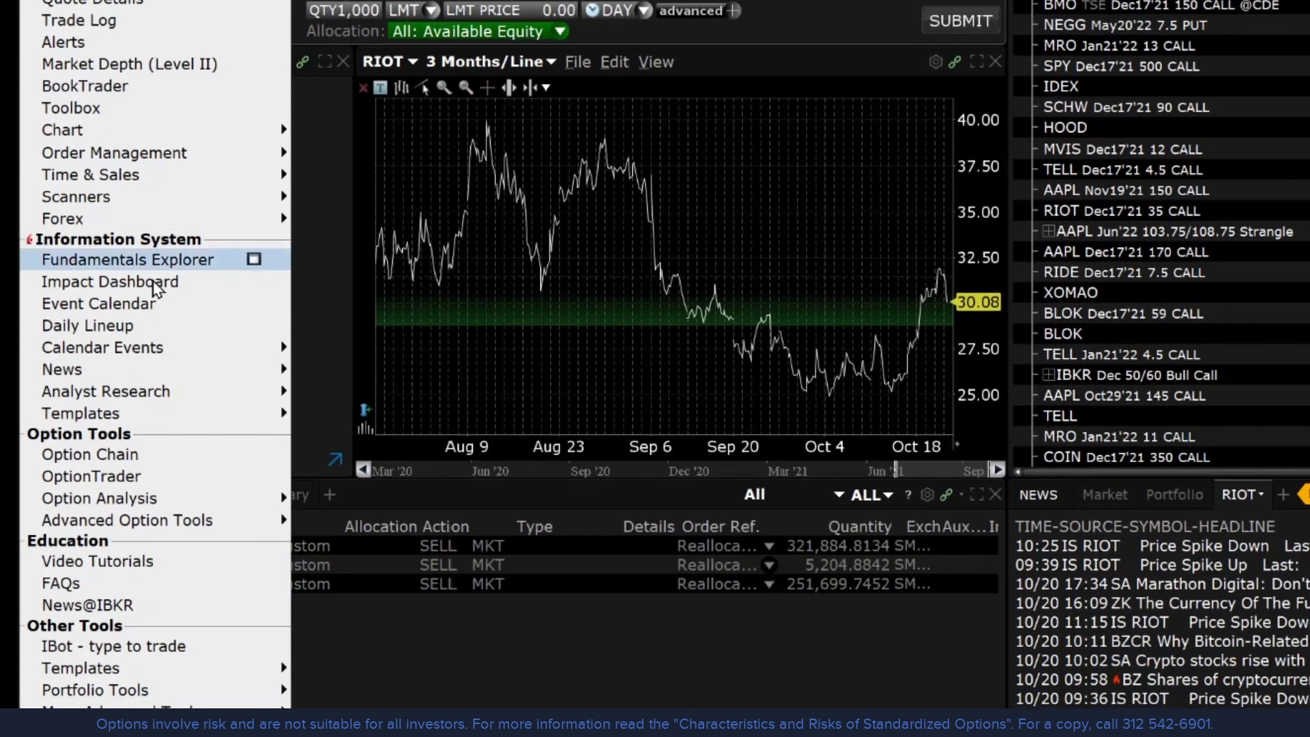
pyautogui.moveTo(176, 523)
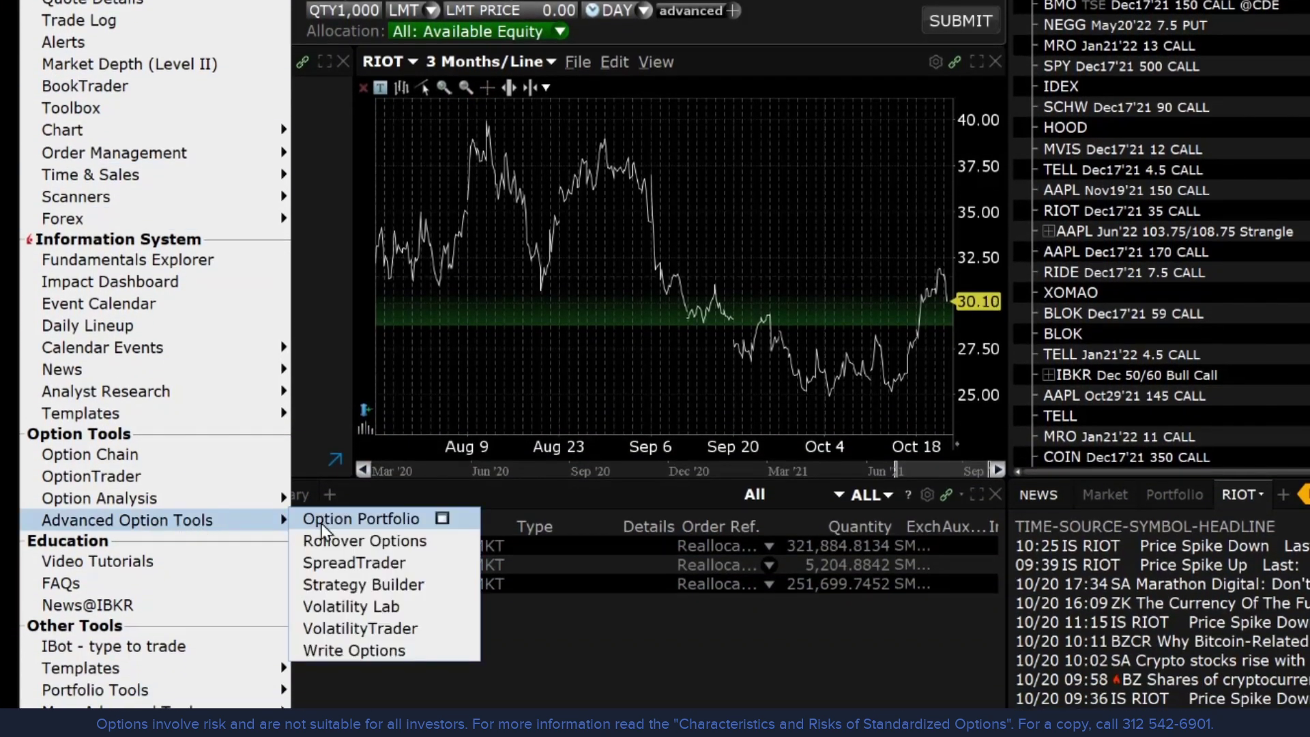
pyautogui.click(347, 604)
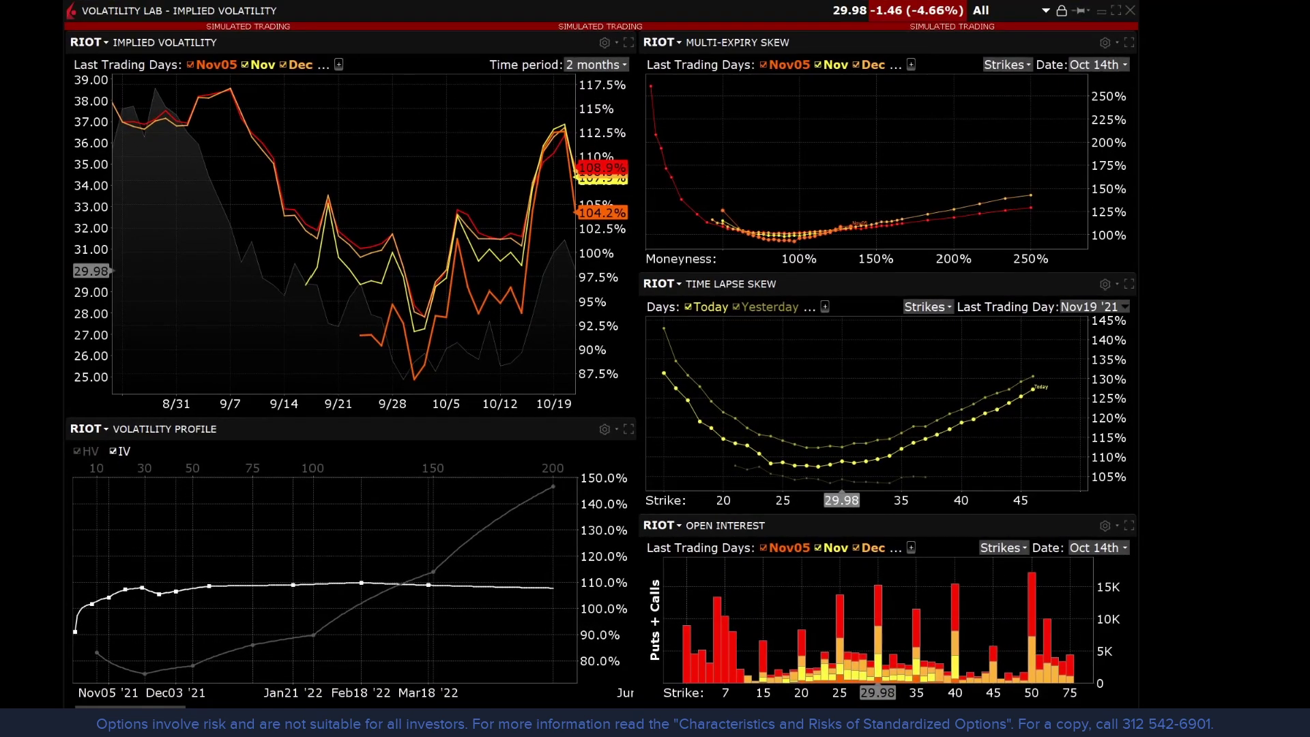
# Switch the analysed underlying symbol from RIOT to AAPL.
pyautogui.click(71, 43)
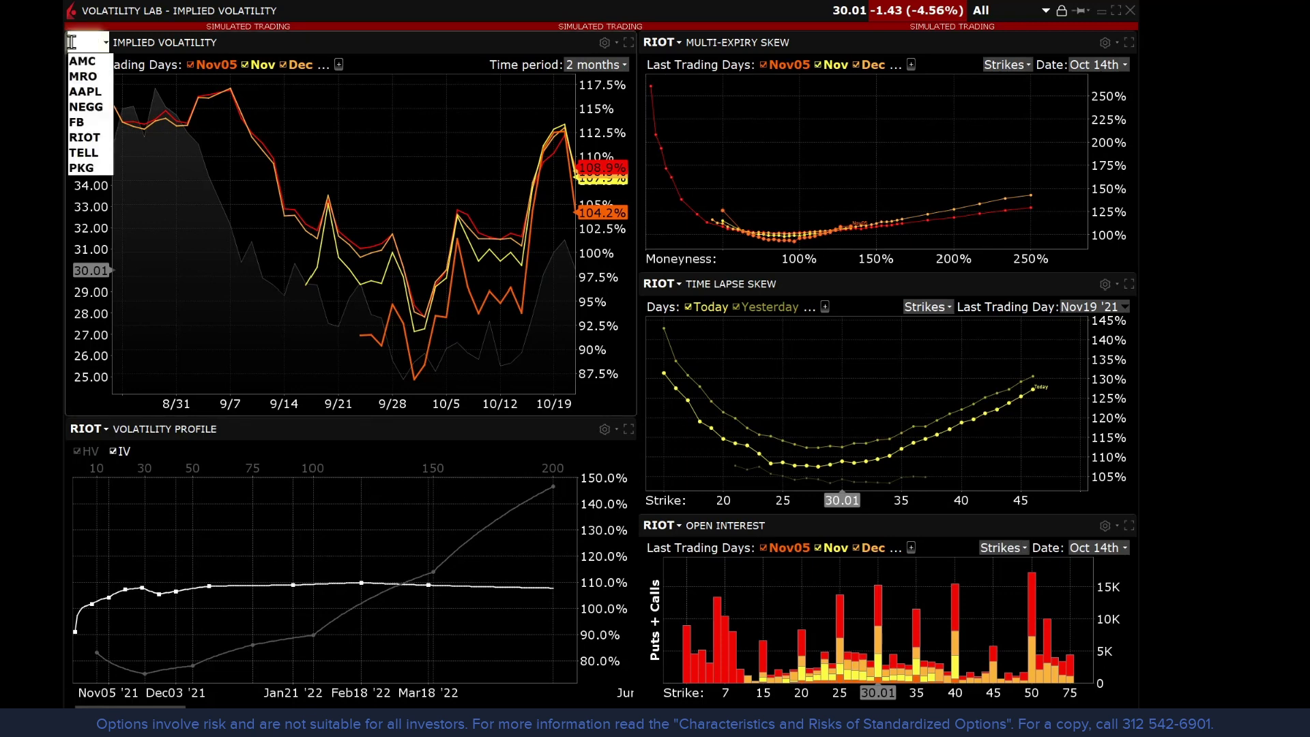
pyautogui.write('AAPL')
pyautogui.press('Return')
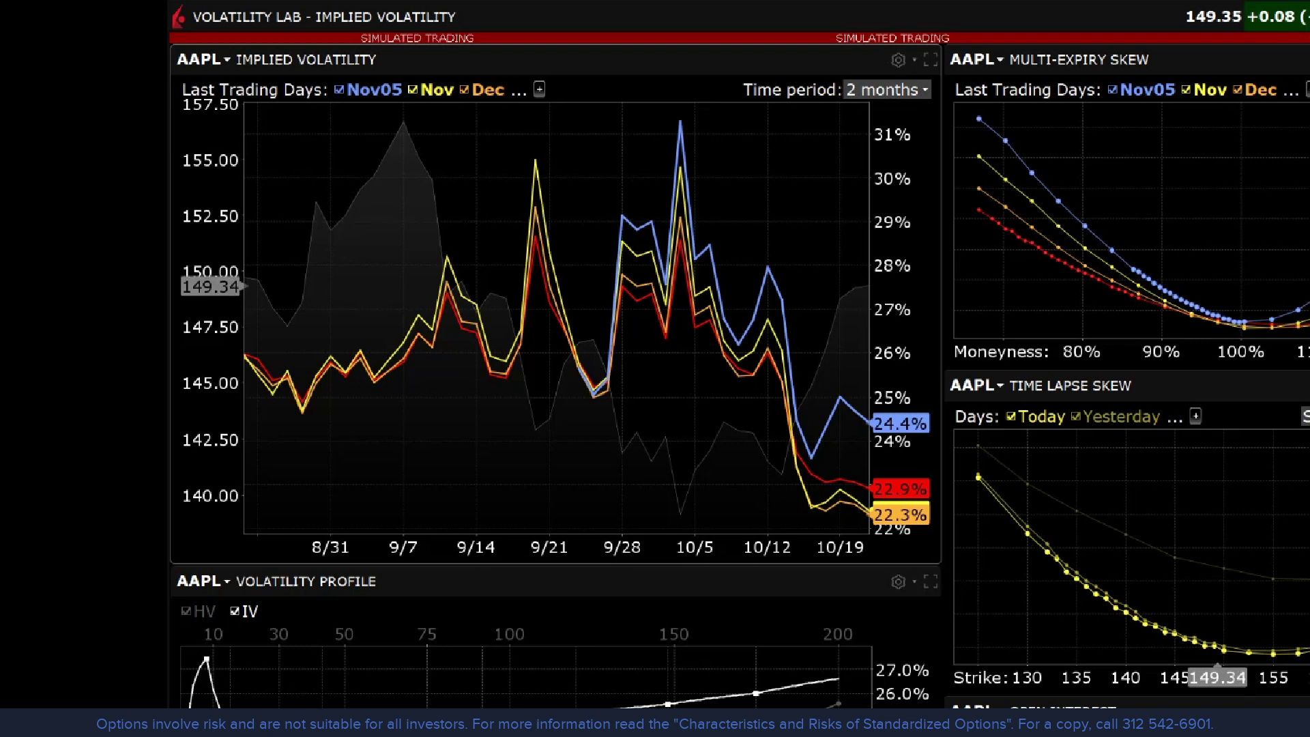
# Add the Oct29 '21 expiry to the implied volatility chart and set a 6-month time period.
pyautogui.click(539, 90)
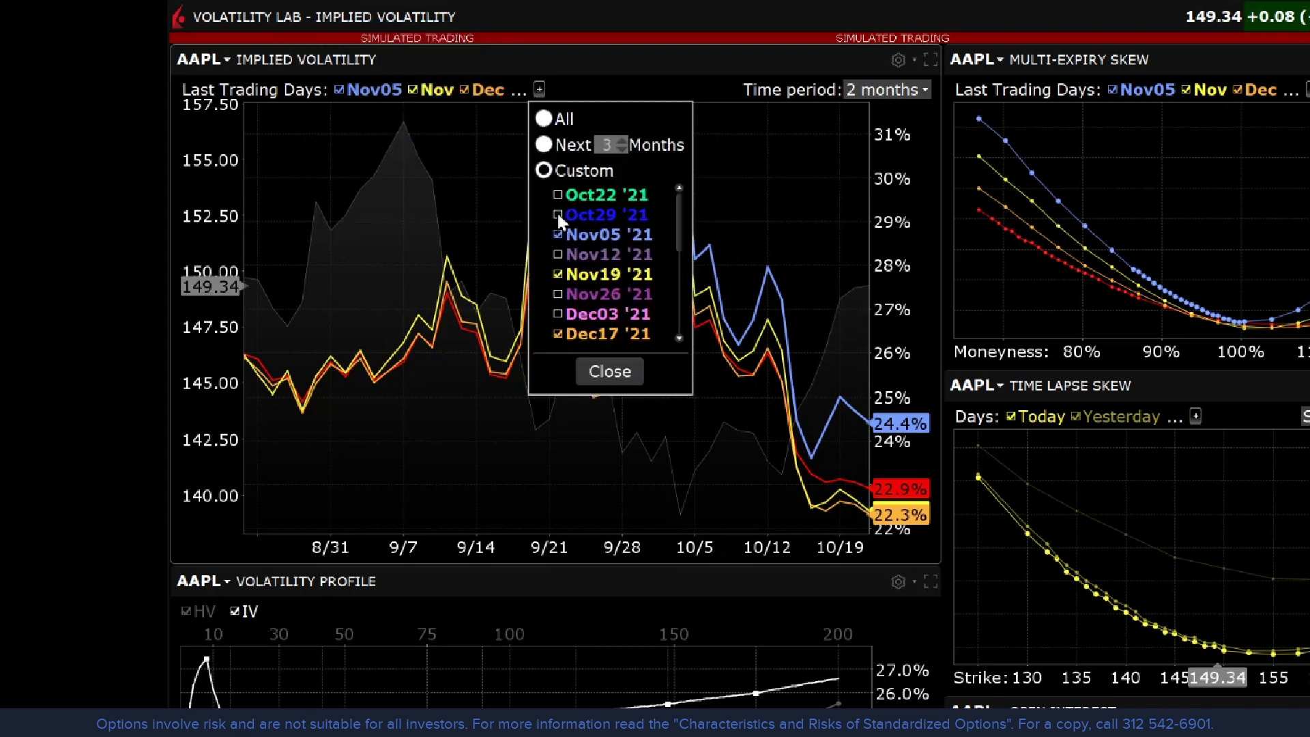
pyautogui.click(607, 371)
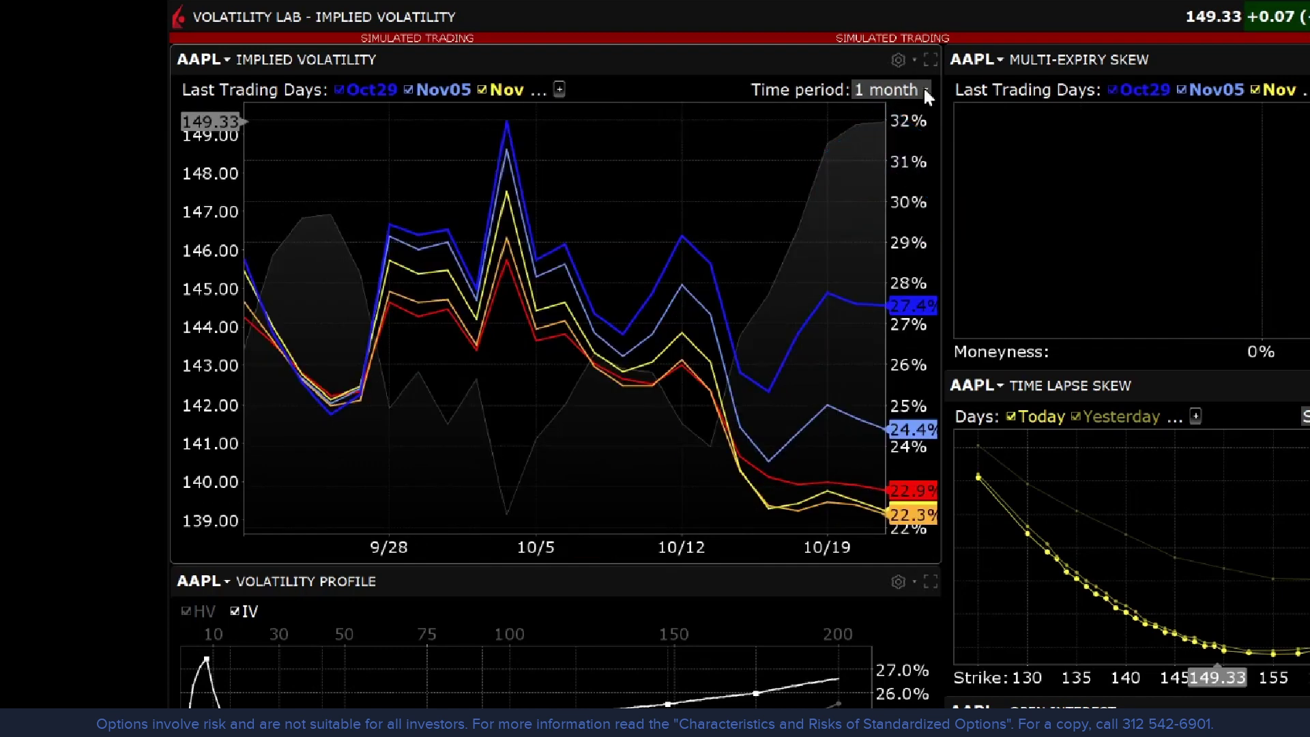
pyautogui.click(925, 92)
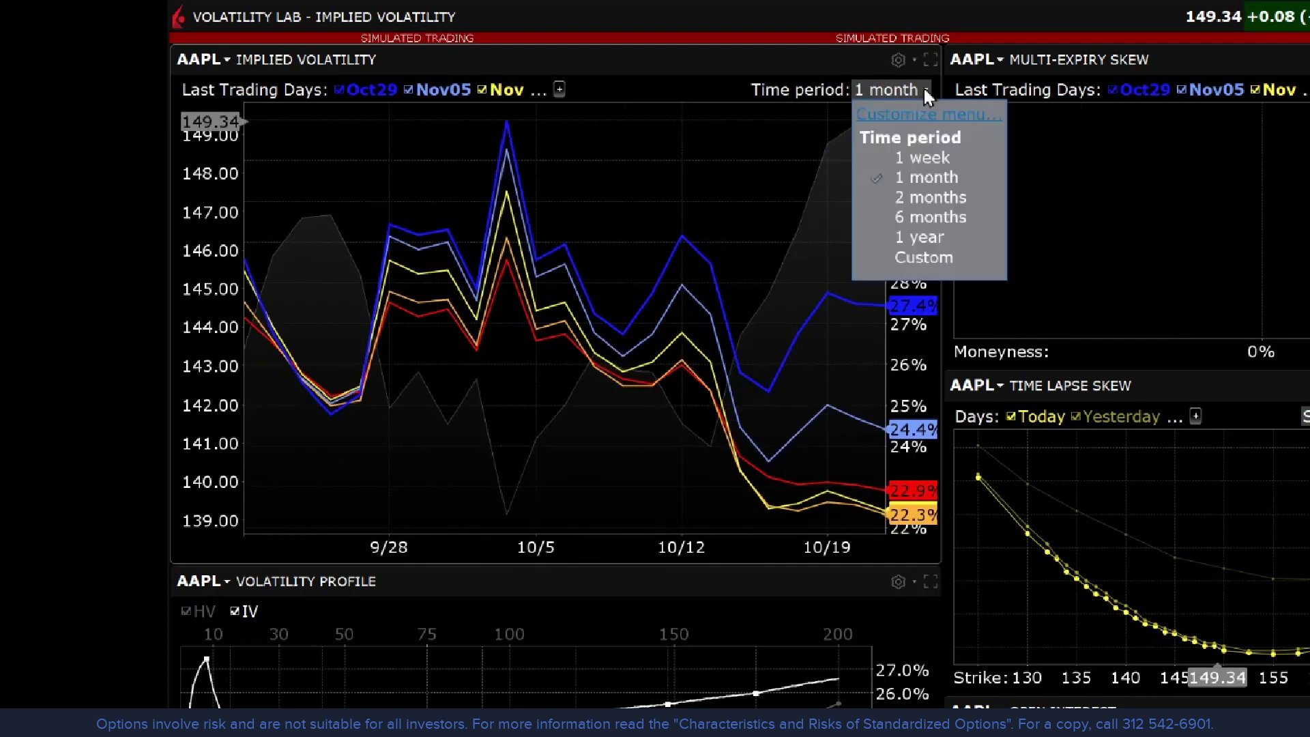
pyautogui.click(912, 217)
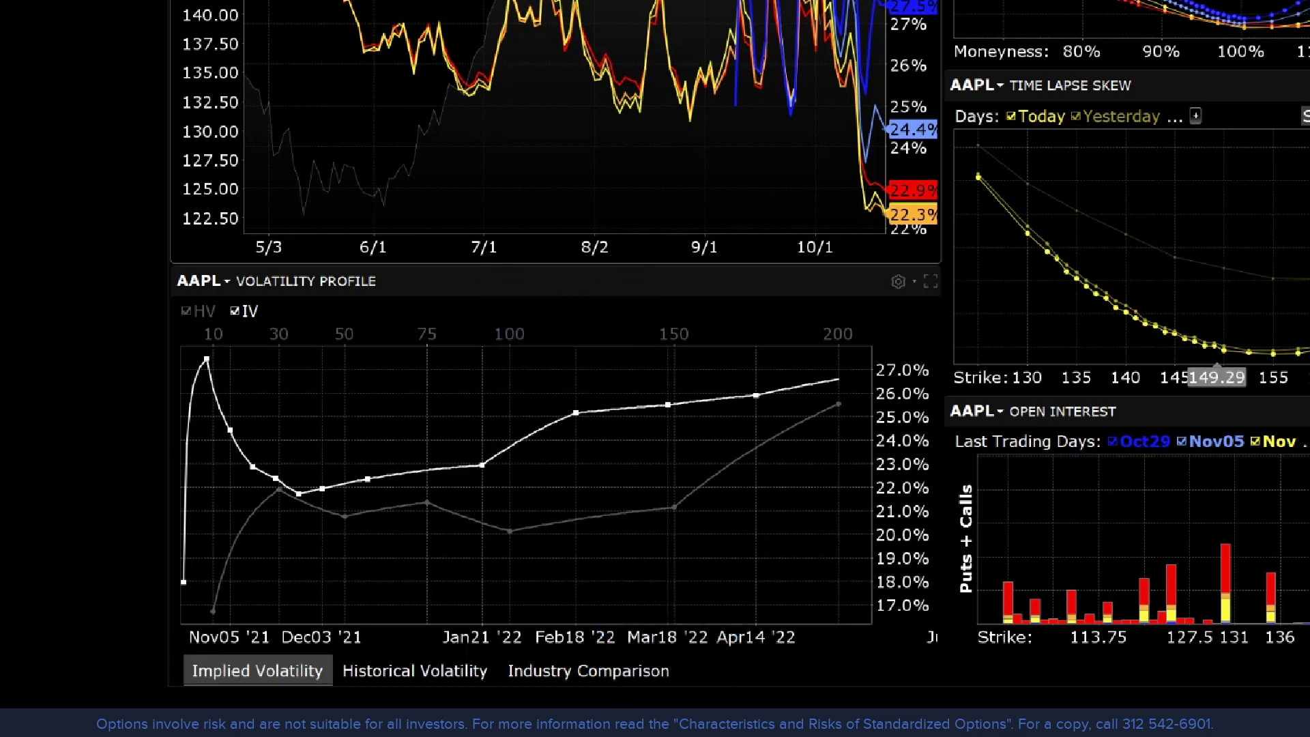
# Toggle the implied volatility curve off and on, then hide the historical volatility curve.
pyautogui.click(234, 312)
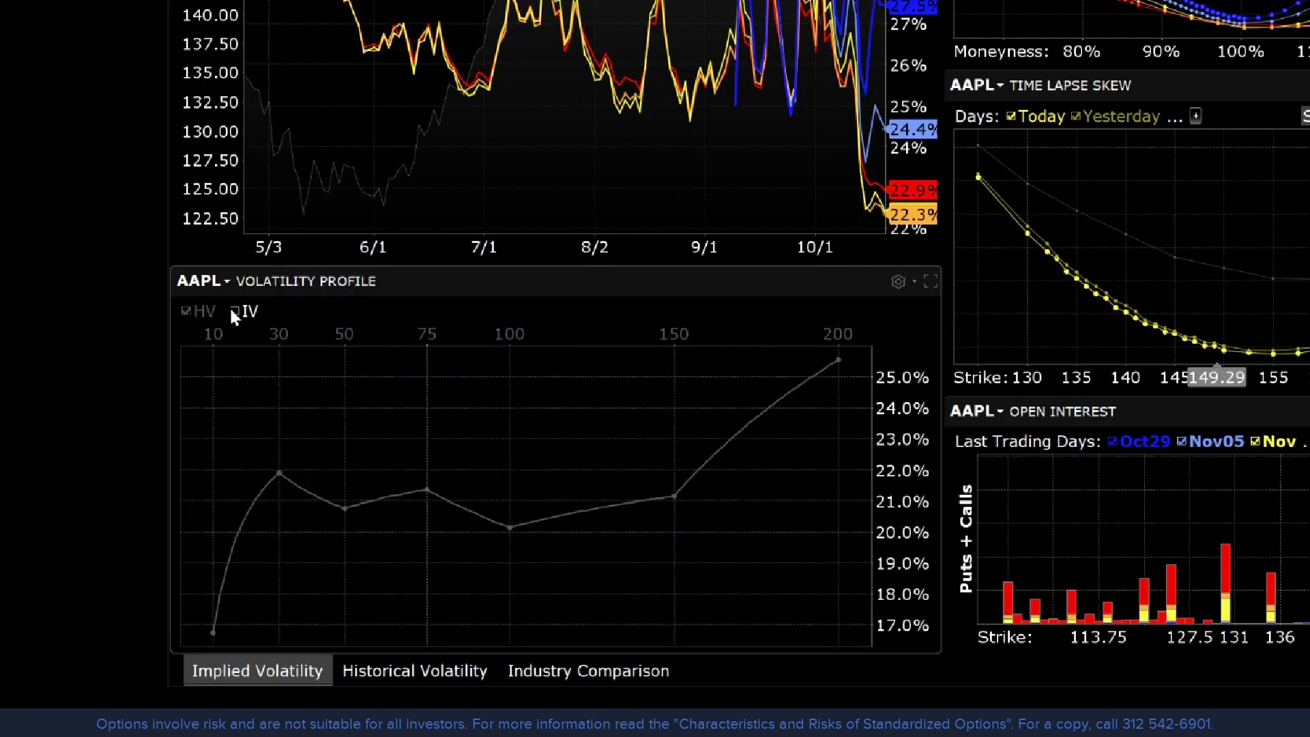
pyautogui.click(235, 312)
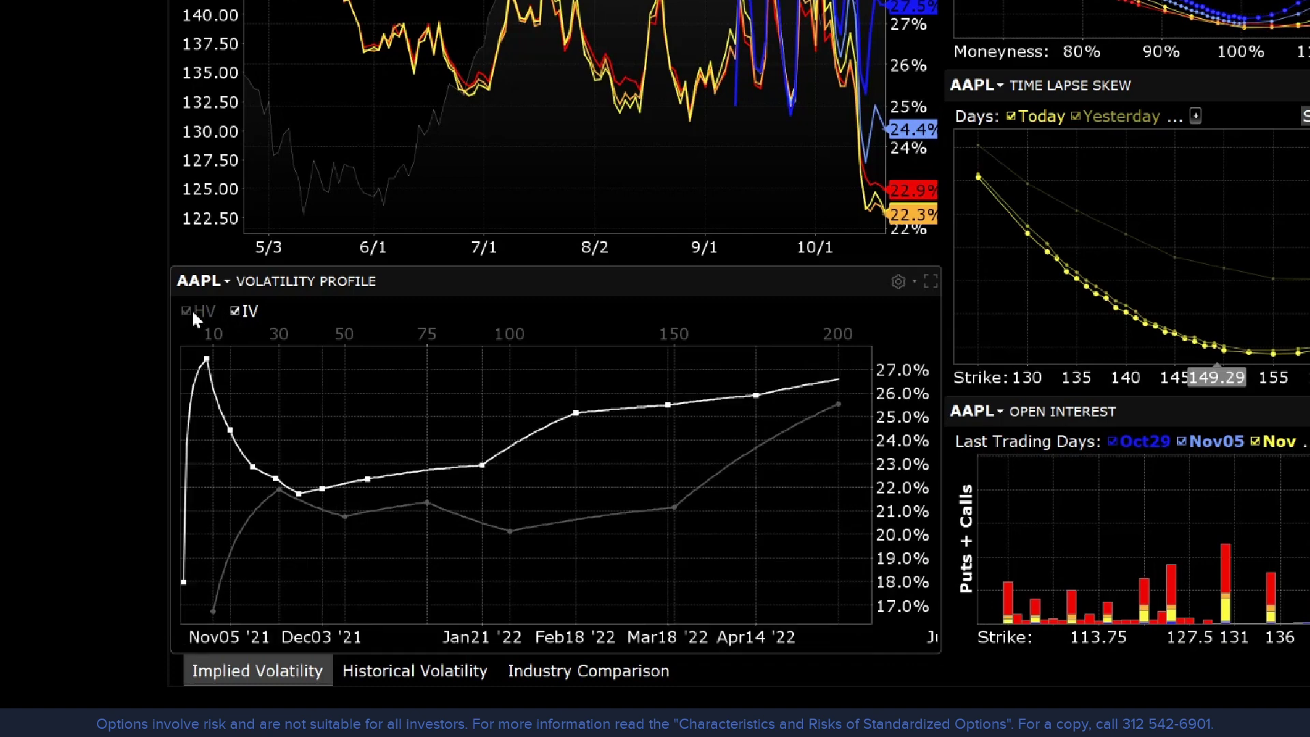
pyautogui.click(186, 311)
# Set the volatility profile to annual period and Volatility Profile Comparison mode, then review the comparison tickers.
pyautogui.click(897, 281)
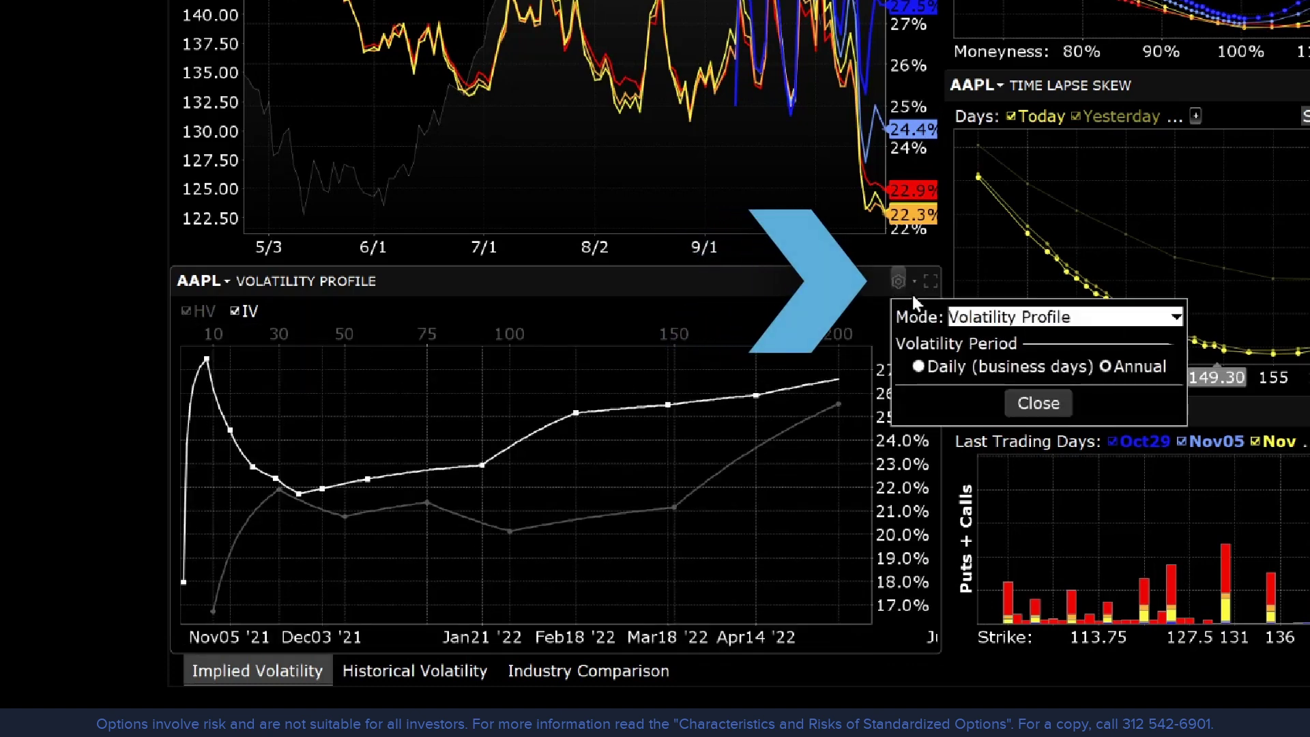
pyautogui.click(1106, 367)
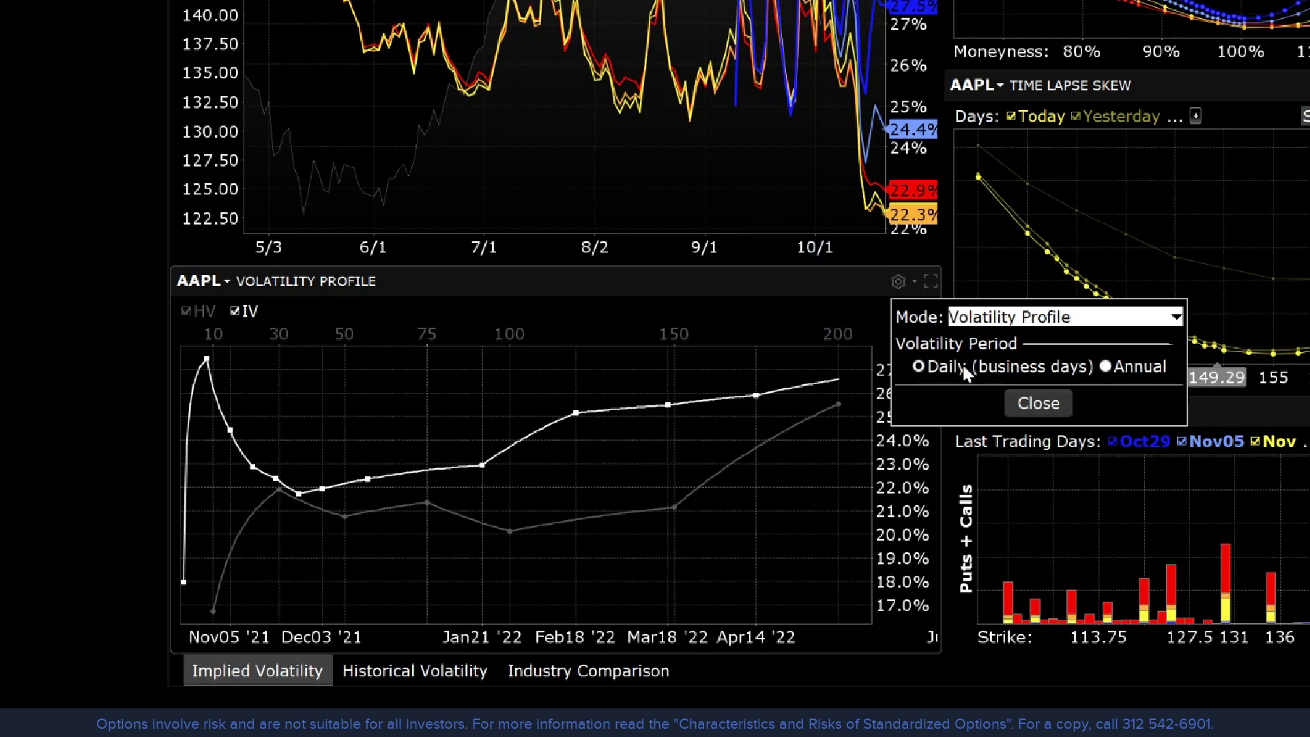
pyautogui.click(1053, 321)
pyautogui.click(1050, 356)
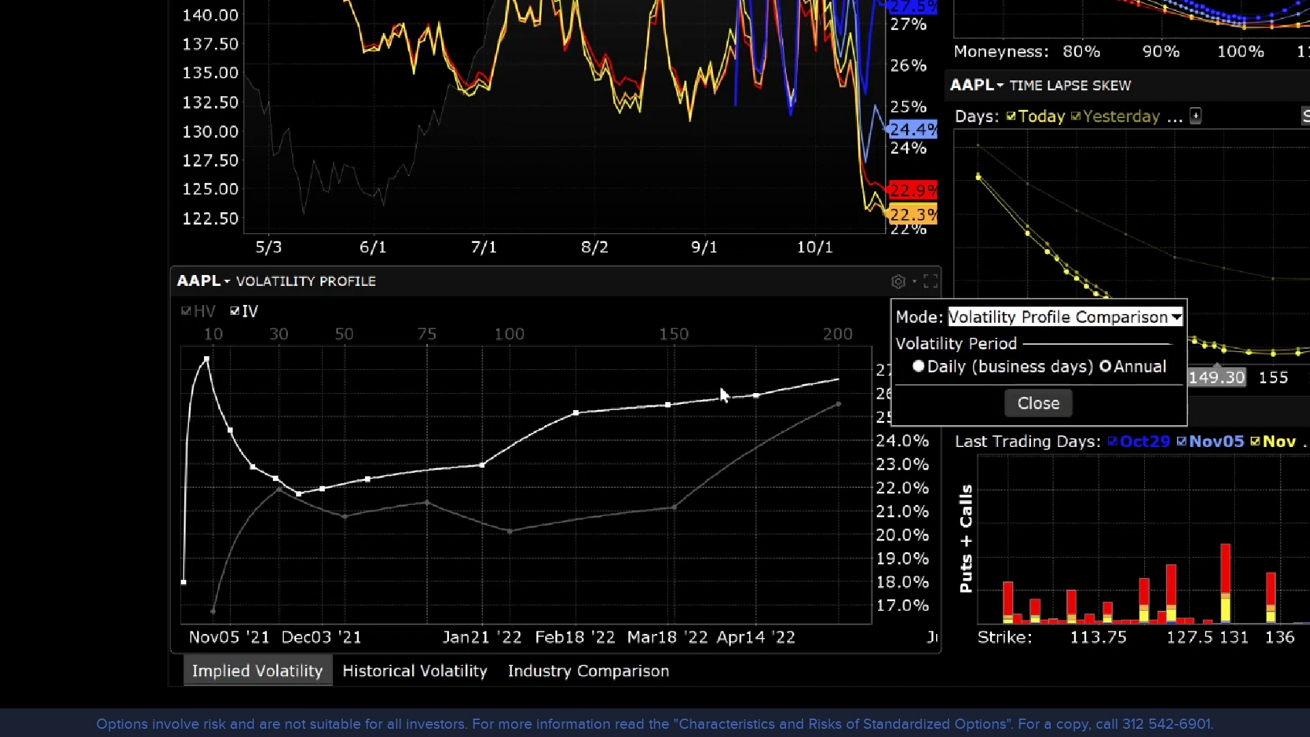
pyautogui.click(399, 325)
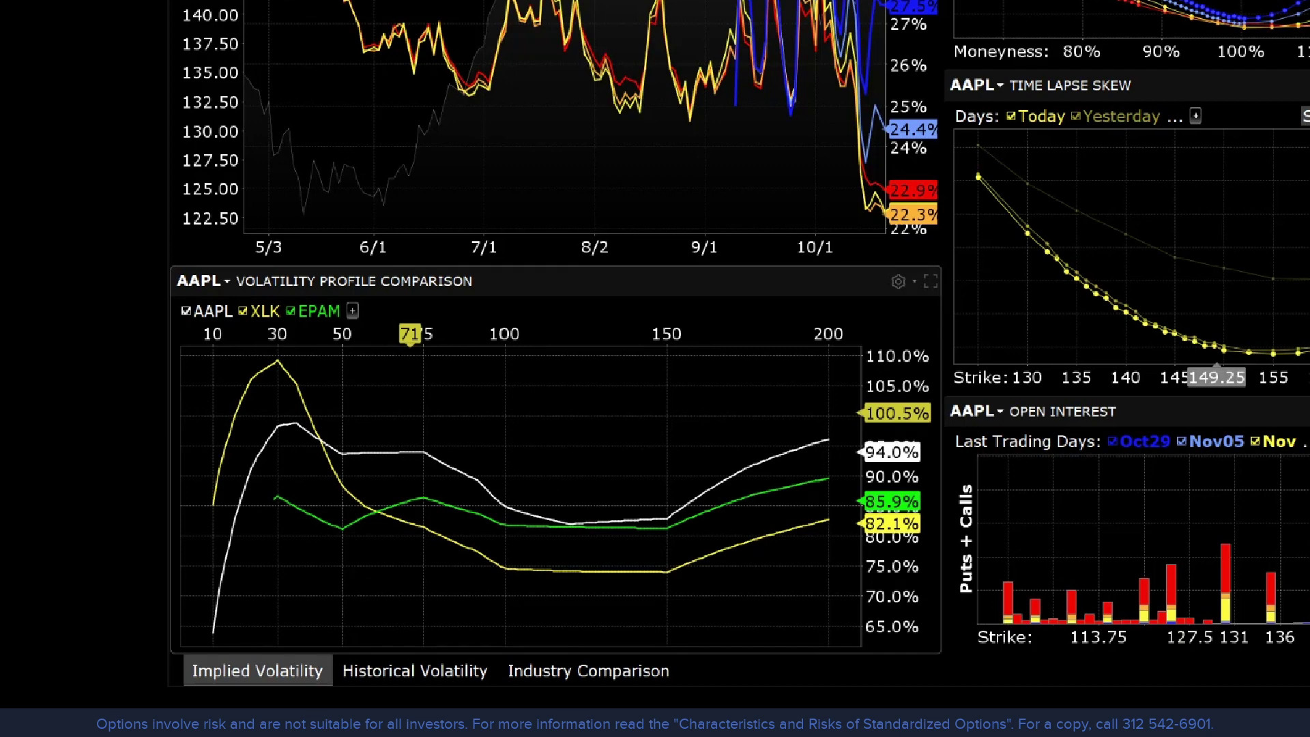
pyautogui.click(352, 311)
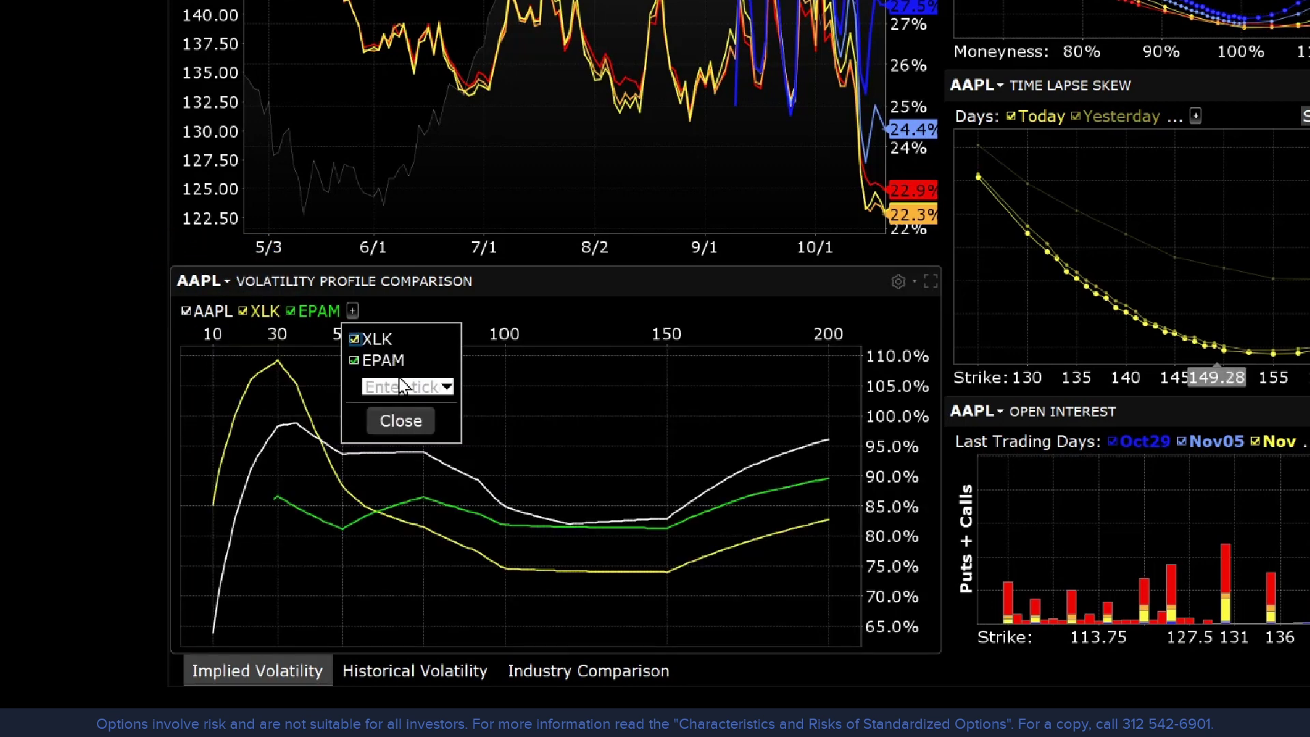
pyautogui.click(410, 414)
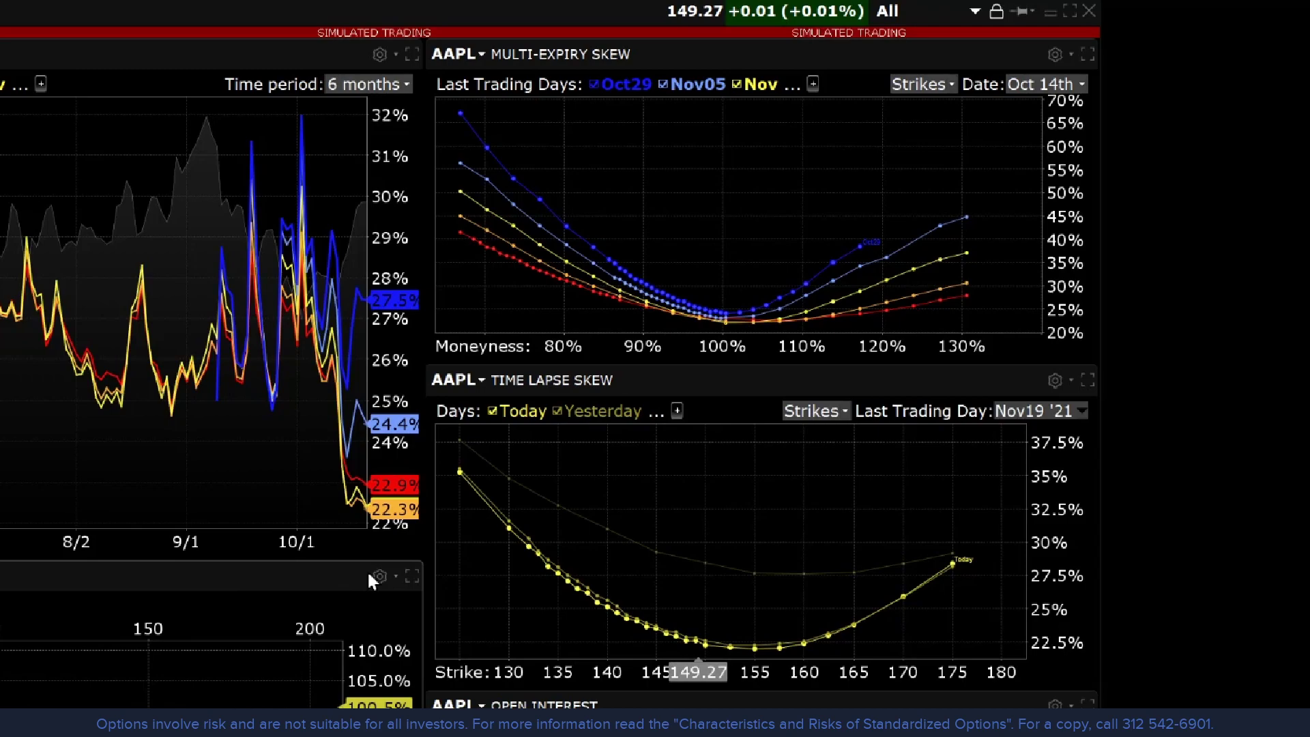
# Plot the multi-expiry skew against Strike.
pyautogui.click(1056, 54)
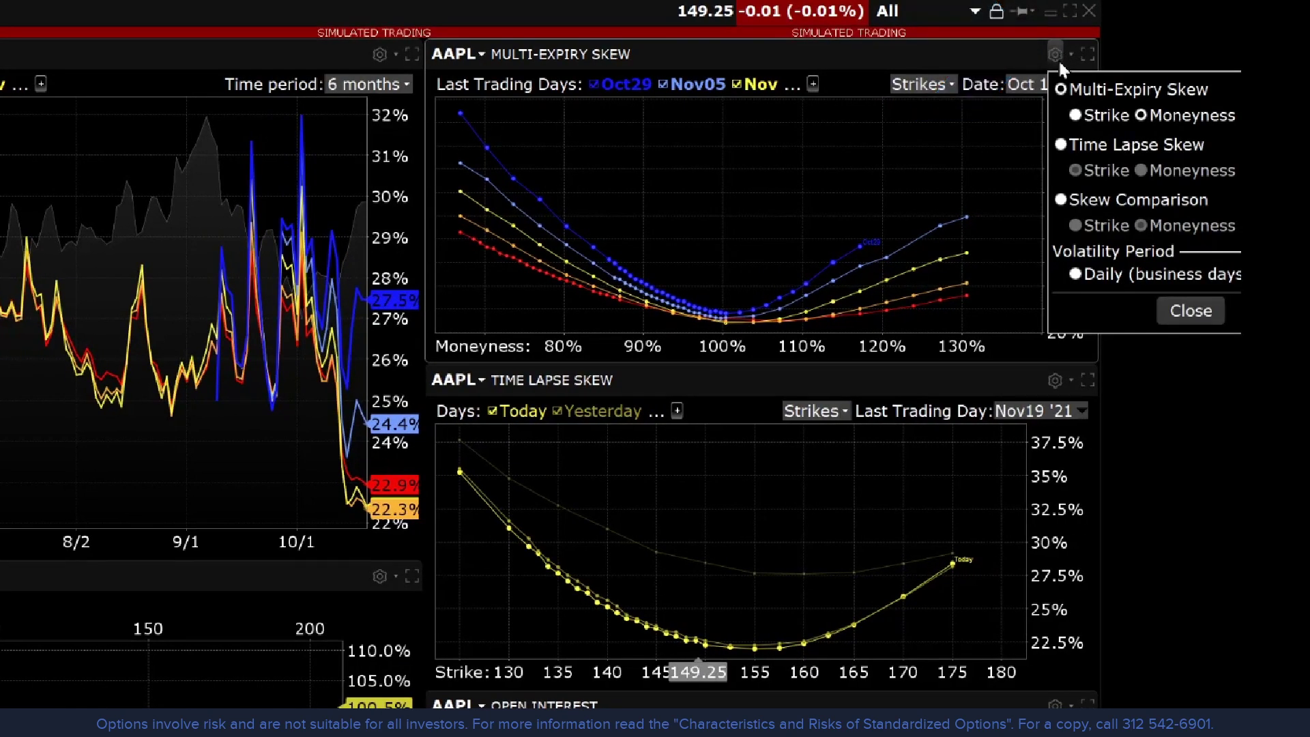
pyautogui.click(1085, 116)
pyautogui.click(1198, 311)
# Remove the Oct29 '21 expiry from the skew chart.
pyautogui.click(813, 84)
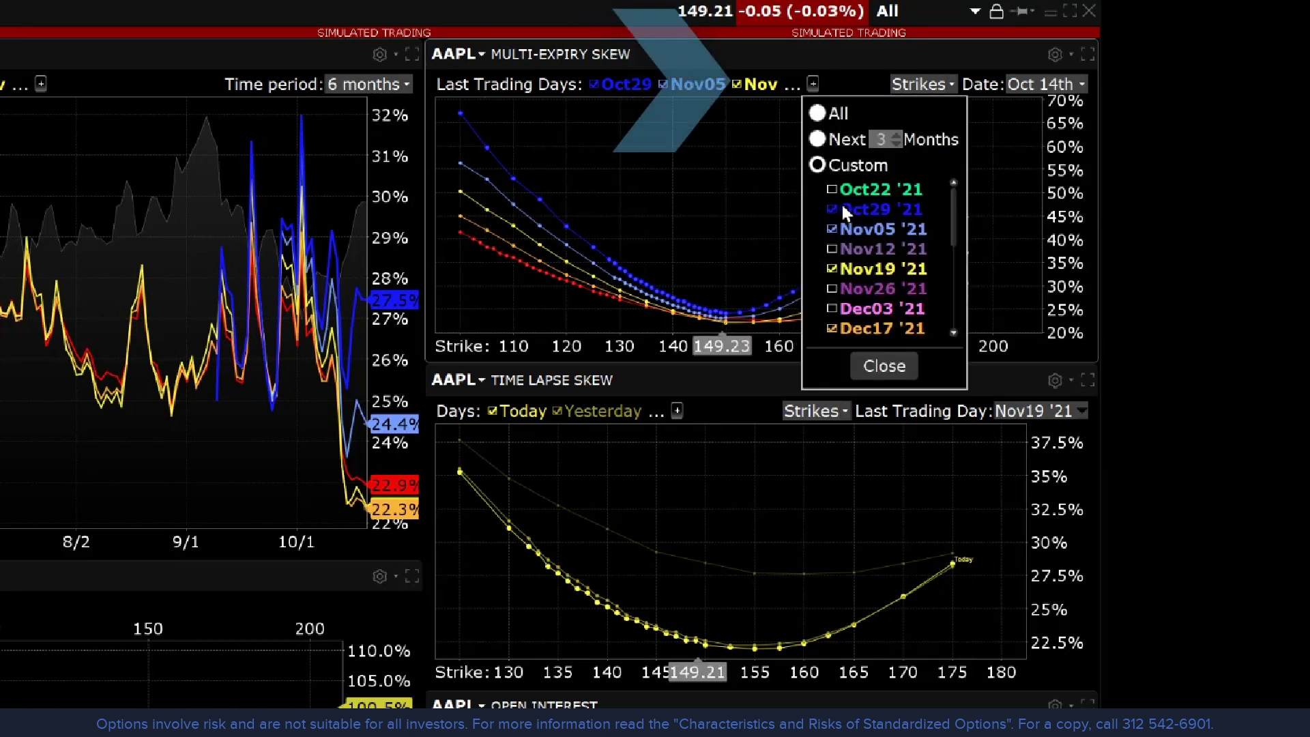
pyautogui.click(835, 205)
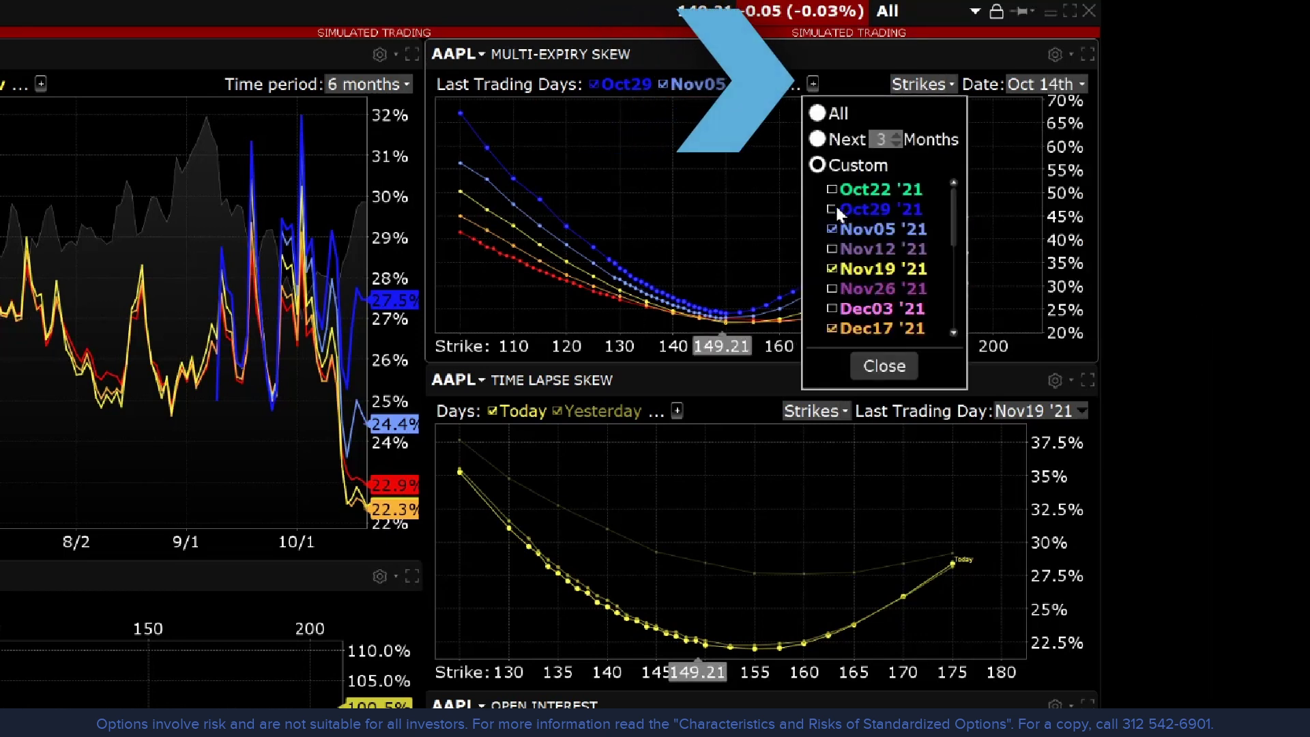
pyautogui.click(885, 365)
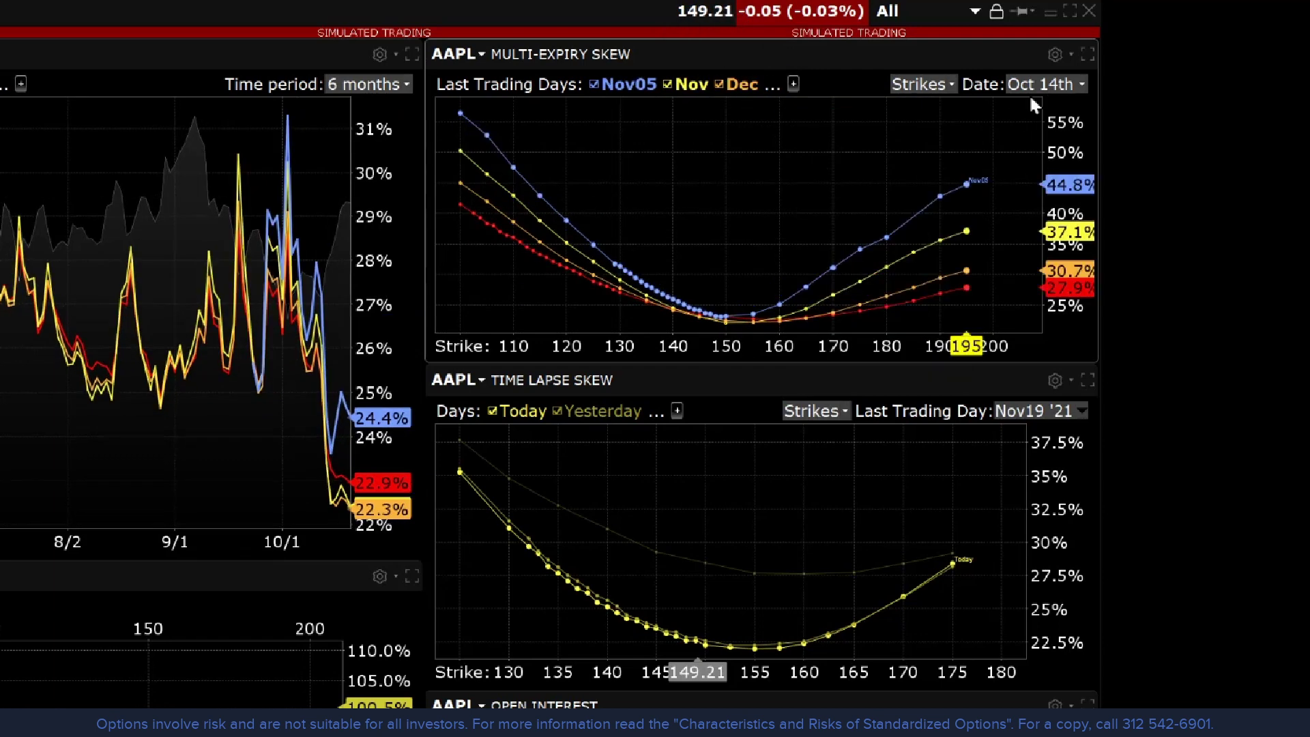
# Set the skew date to October 20.
pyautogui.click(1070, 84)
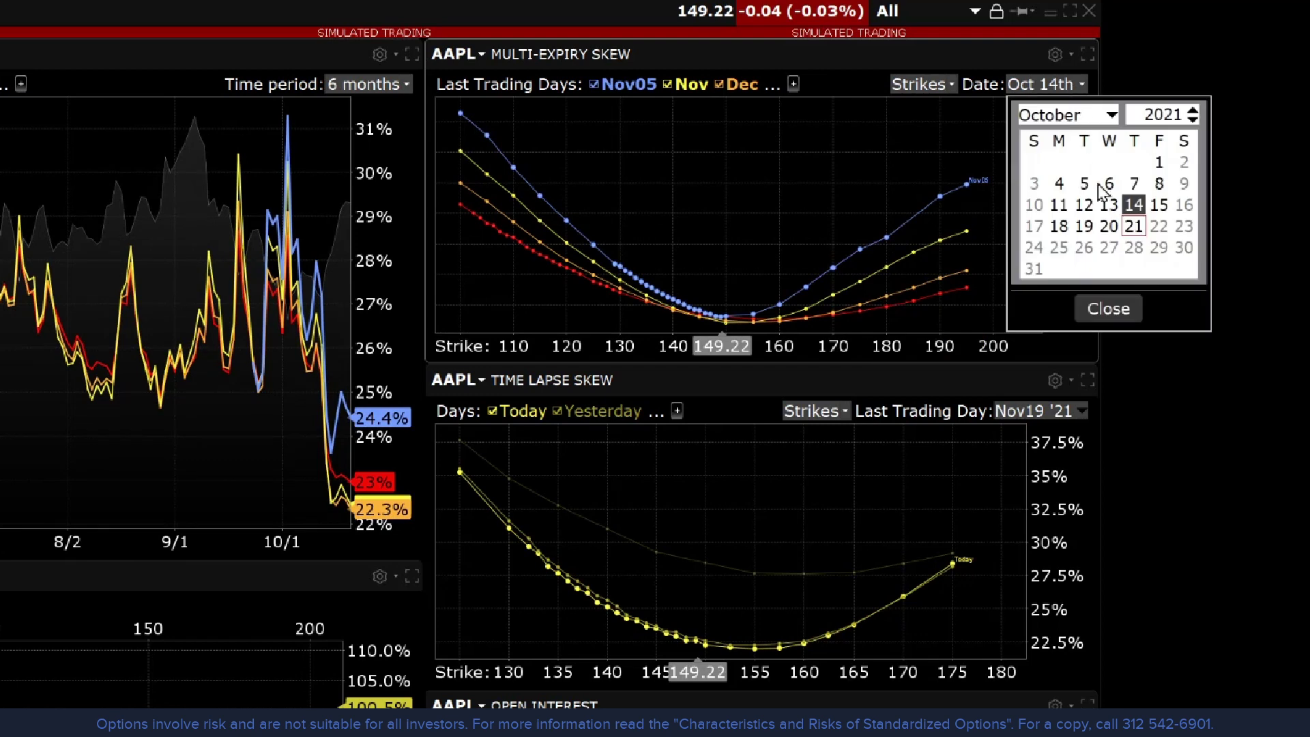
pyautogui.click(1109, 227)
pyautogui.click(1119, 310)
pyautogui.click(1117, 308)
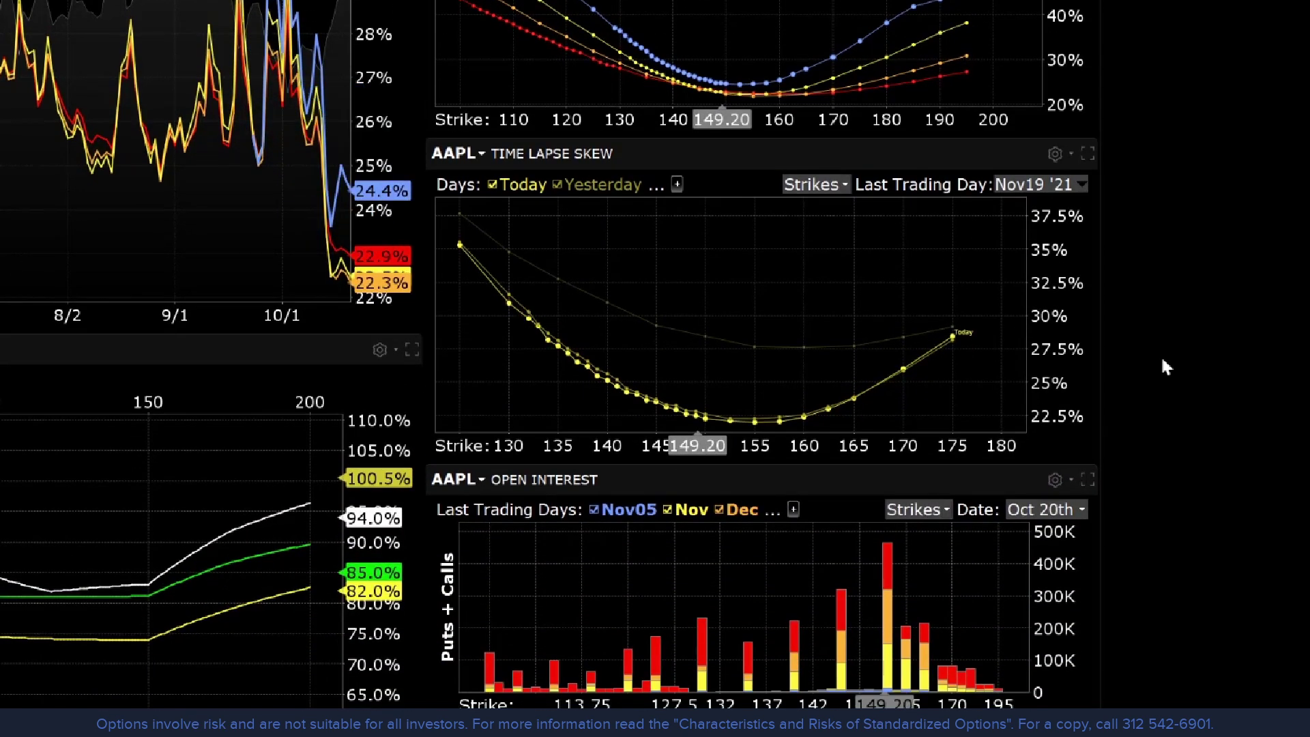
# Review the Time Lapse Skew settings, expiries and comparison days, keeping Nov19 '21 with Today and Yesterday.
pyautogui.click(1055, 154)
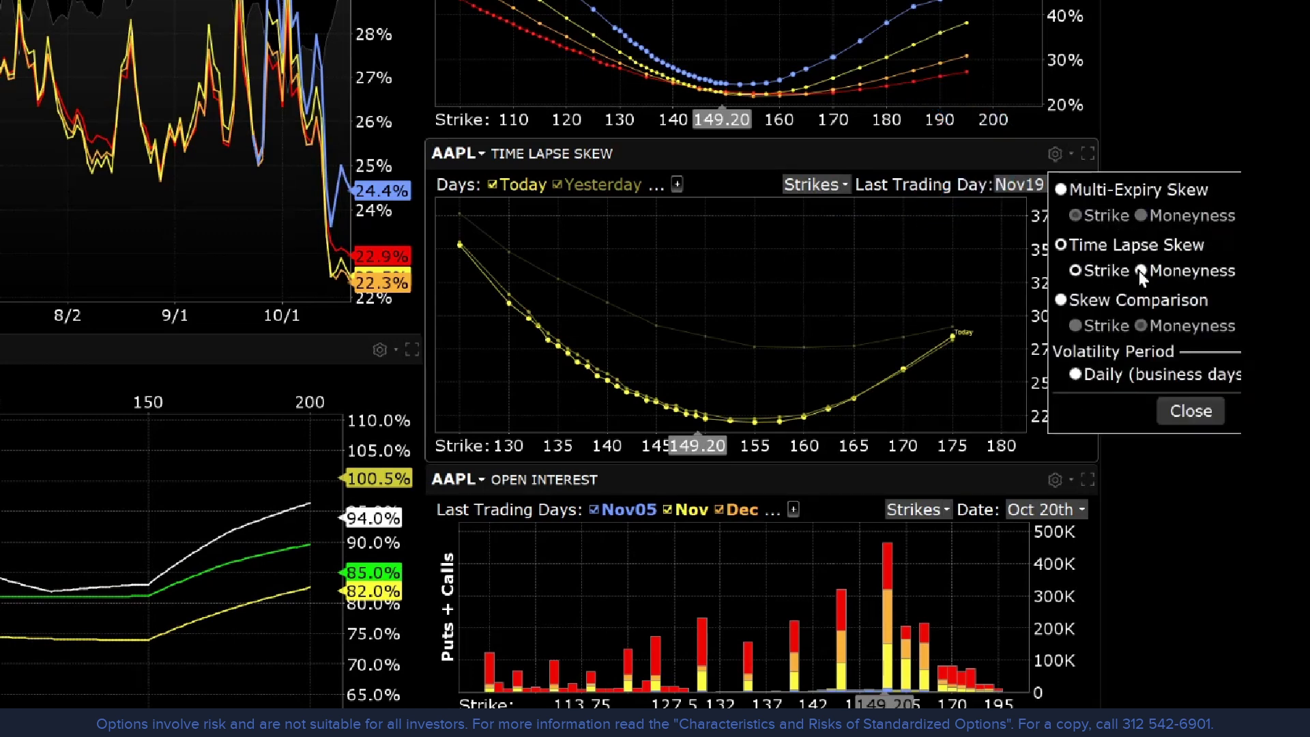
pyautogui.click(1194, 409)
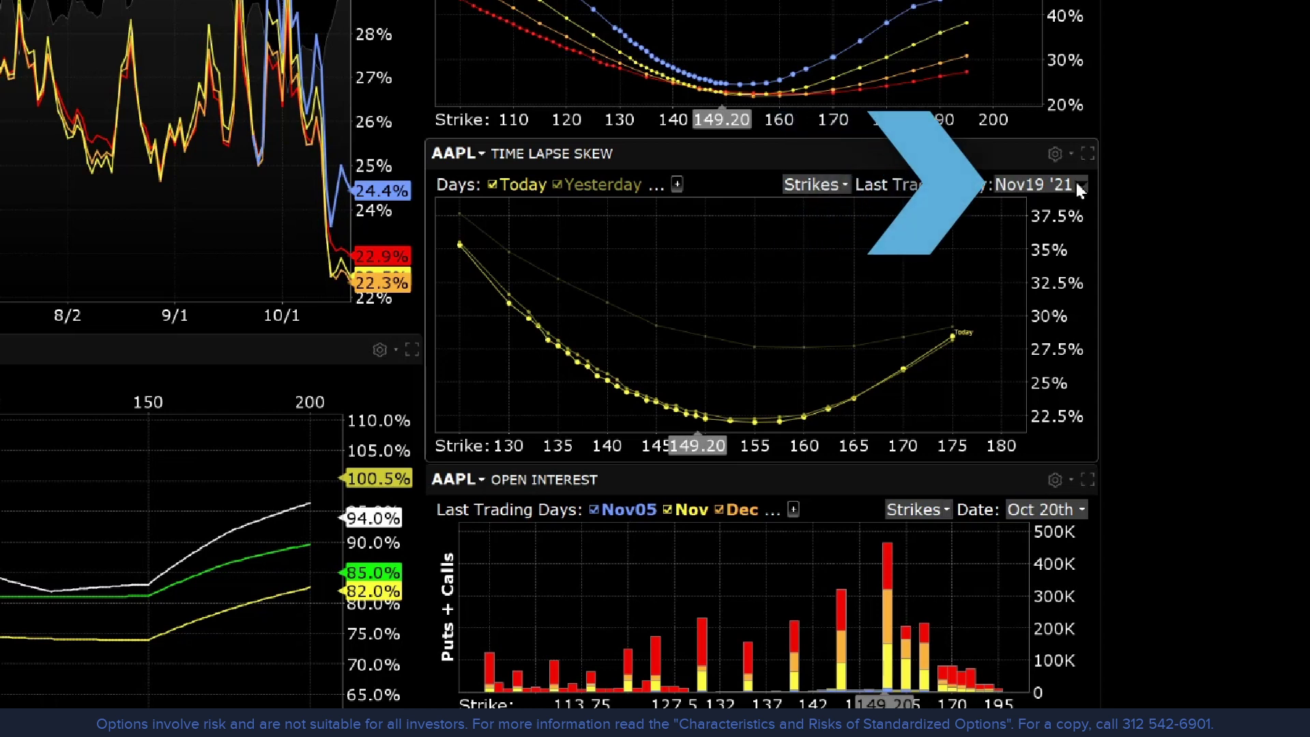
pyautogui.click(1081, 185)
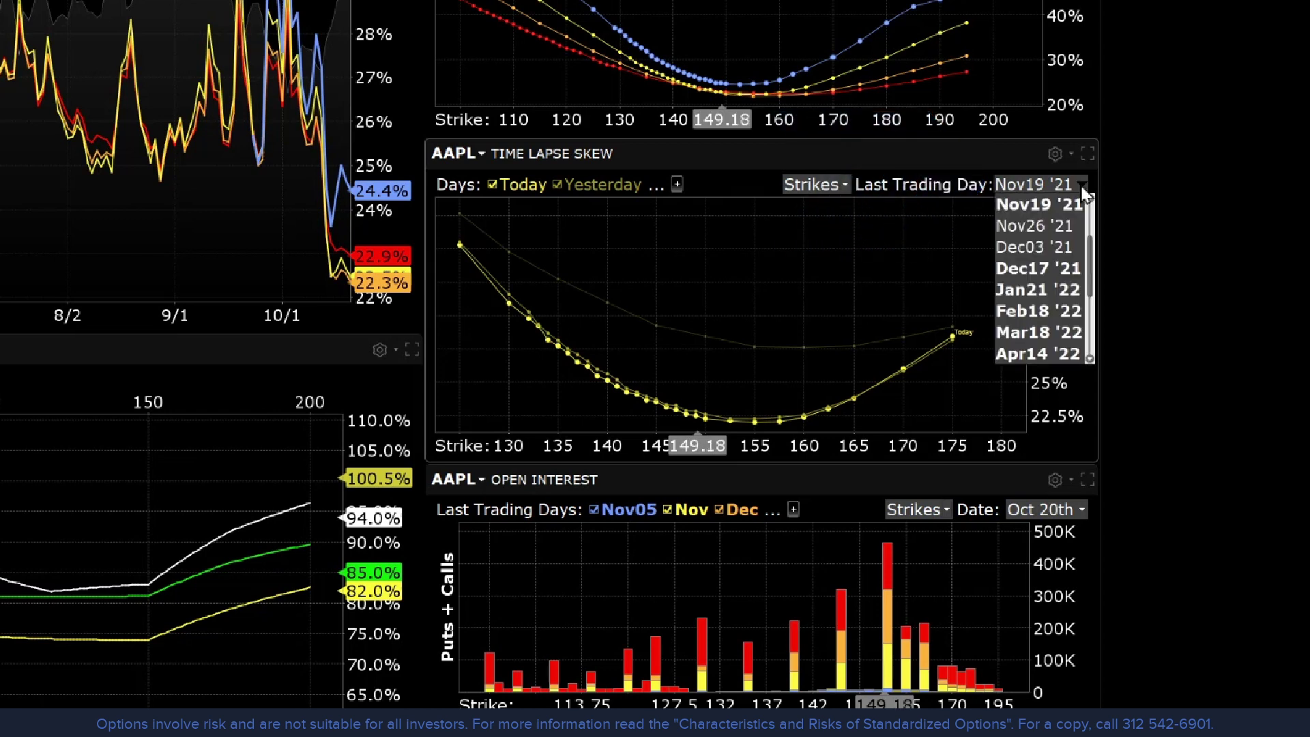
pyautogui.click(677, 184)
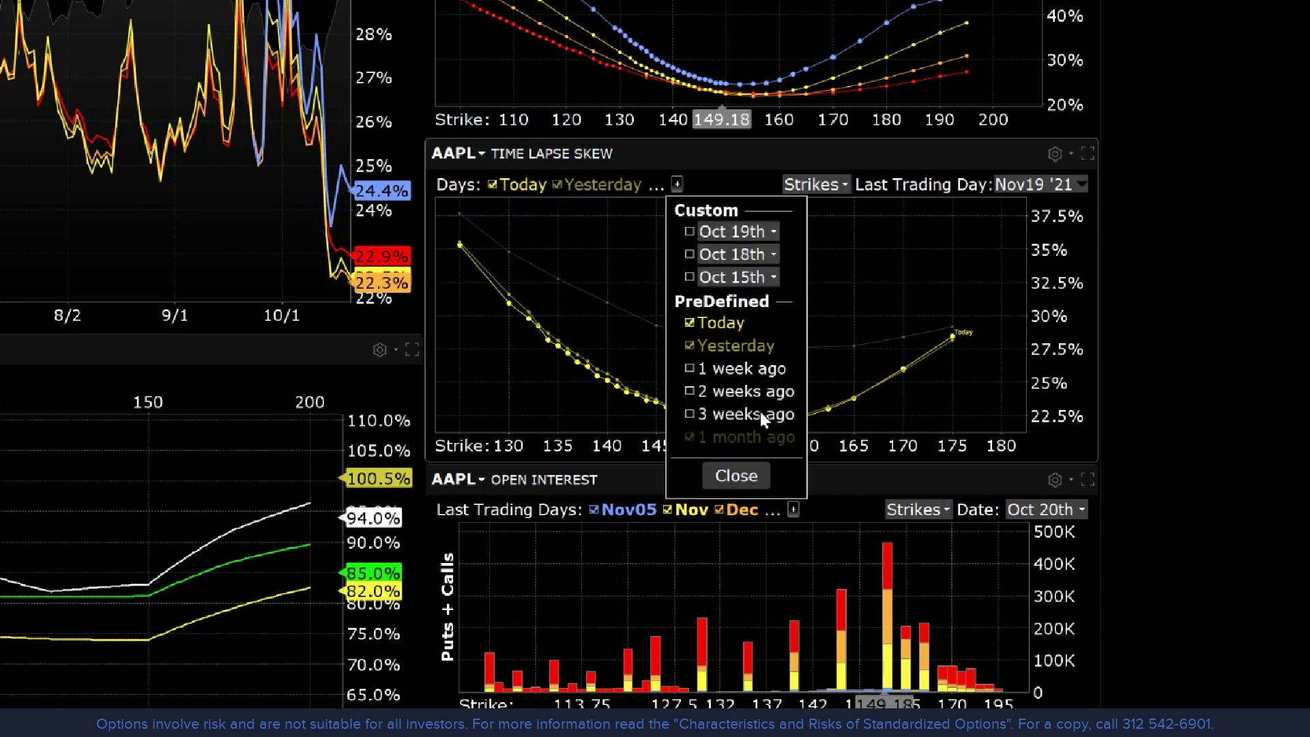
pyautogui.click(736, 476)
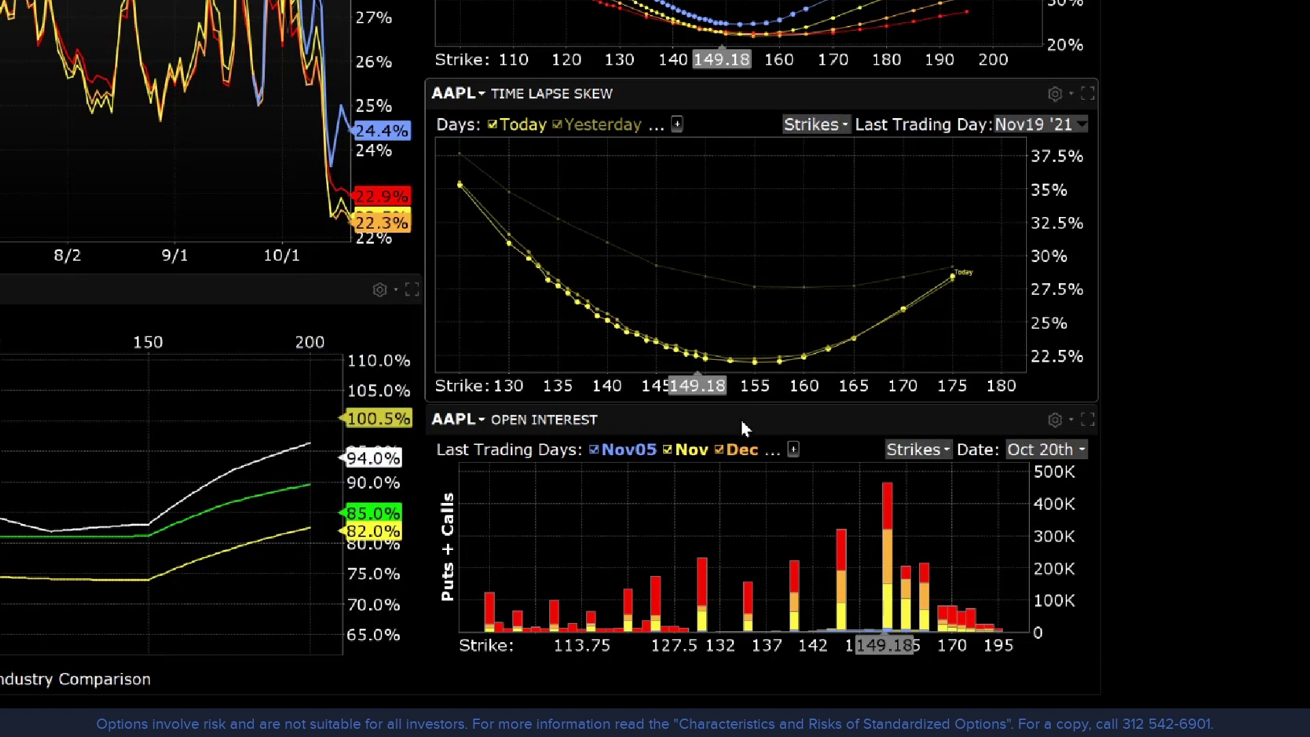
# Keep the Open Interest mode and set the chart to show Puts & Calls separately.
pyautogui.click(1055, 418)
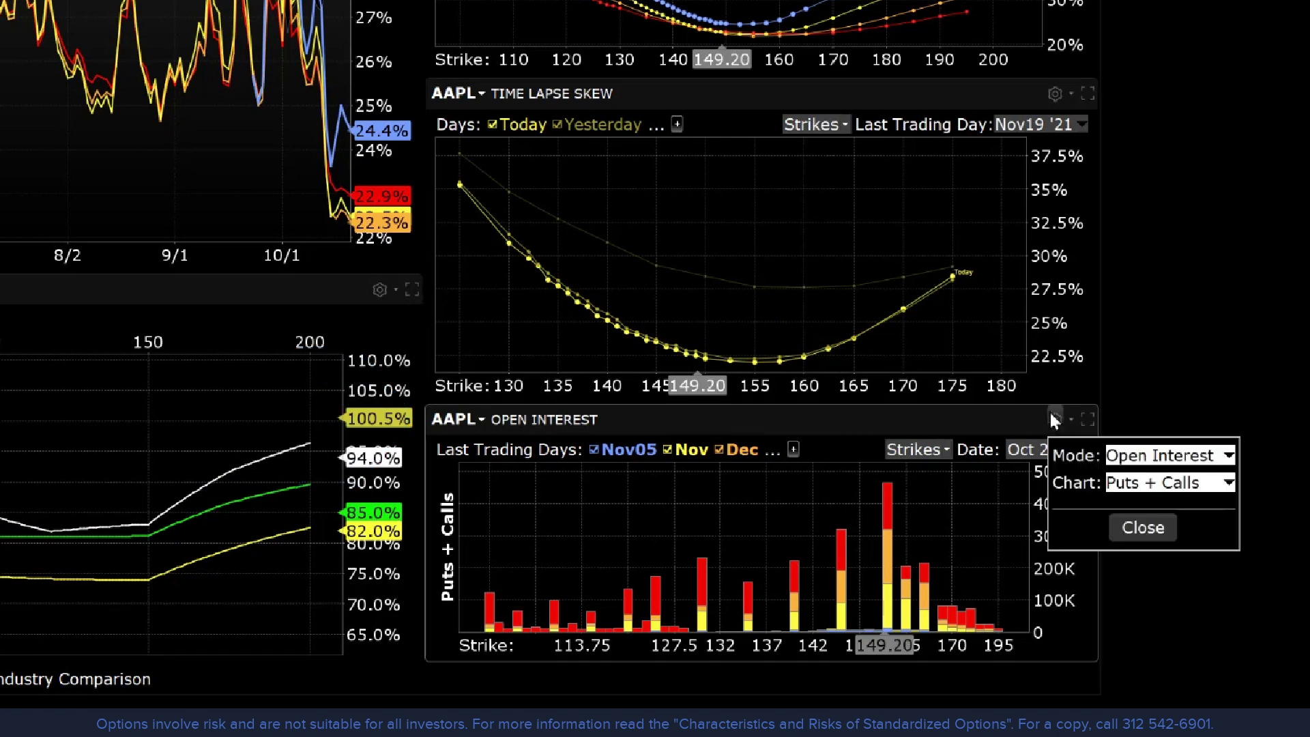
pyautogui.click(1162, 457)
pyautogui.click(1162, 458)
pyautogui.click(1167, 483)
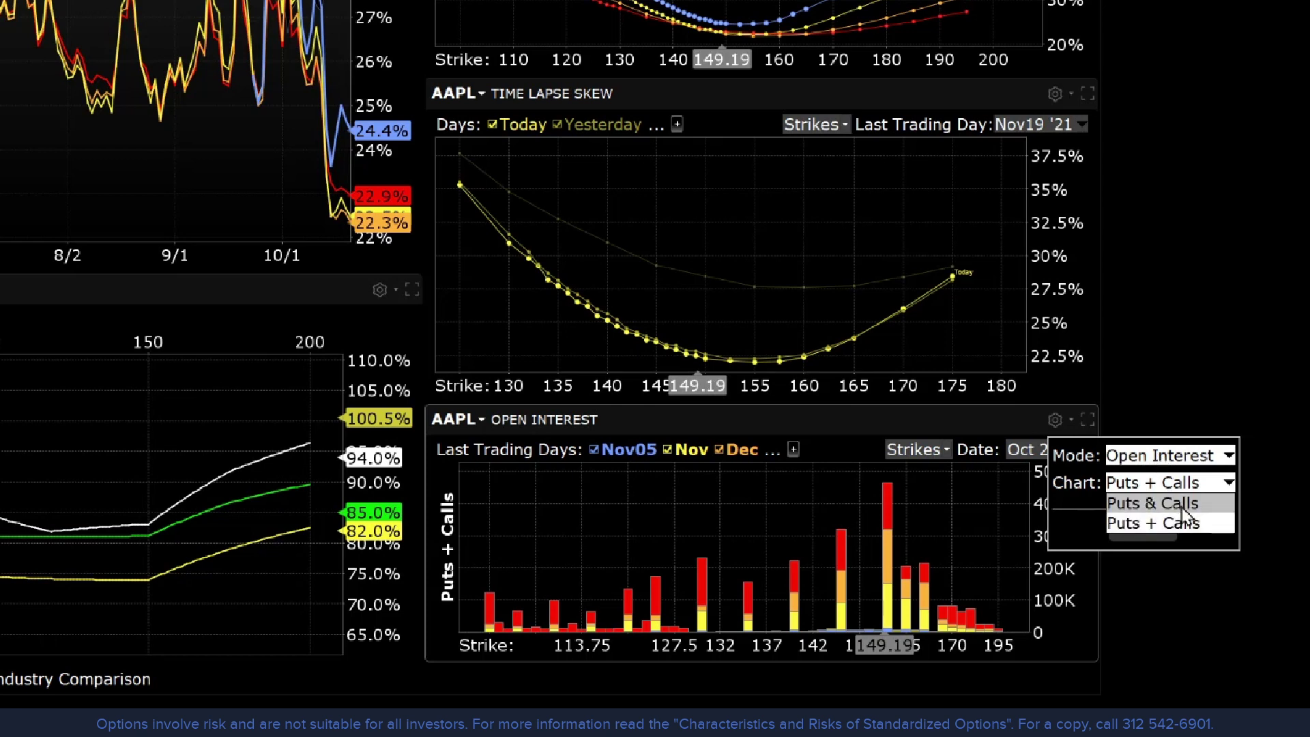
pyautogui.click(1180, 505)
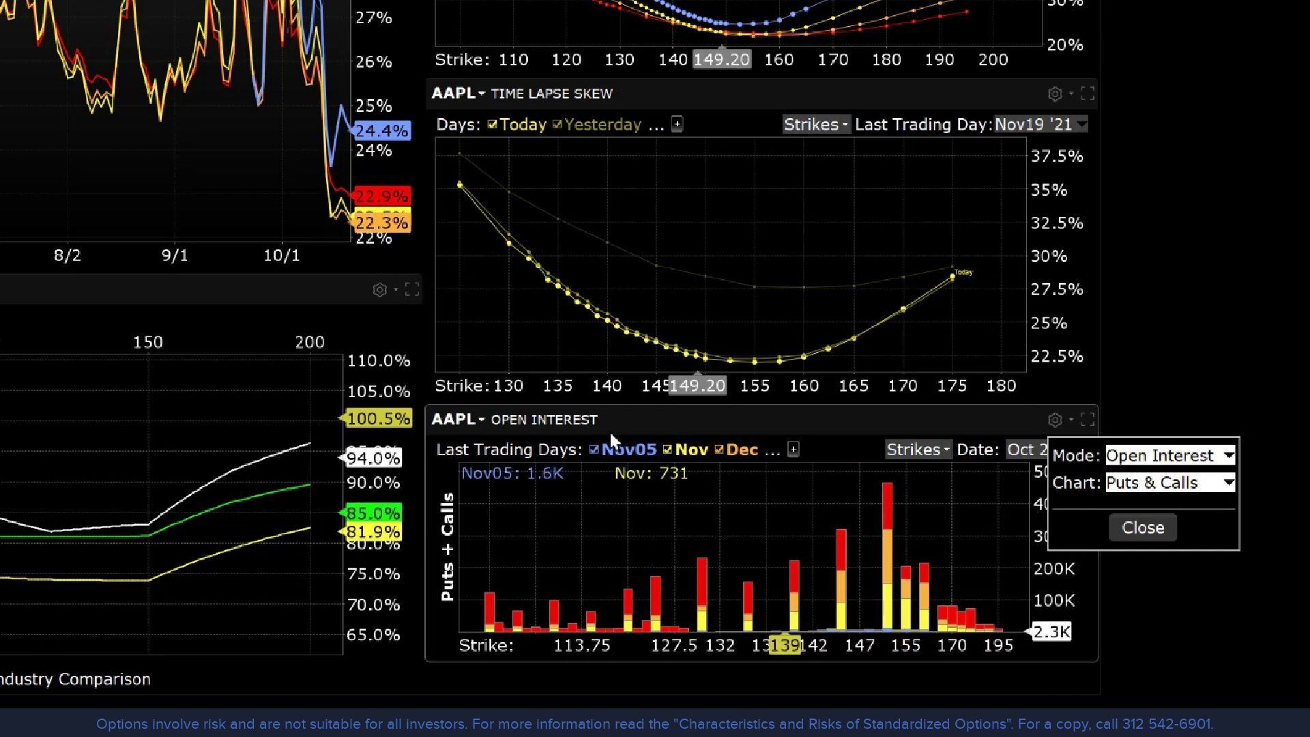
# Check the expiry selection, then switch to the Historical Volatility view.
pyautogui.click(793, 448)
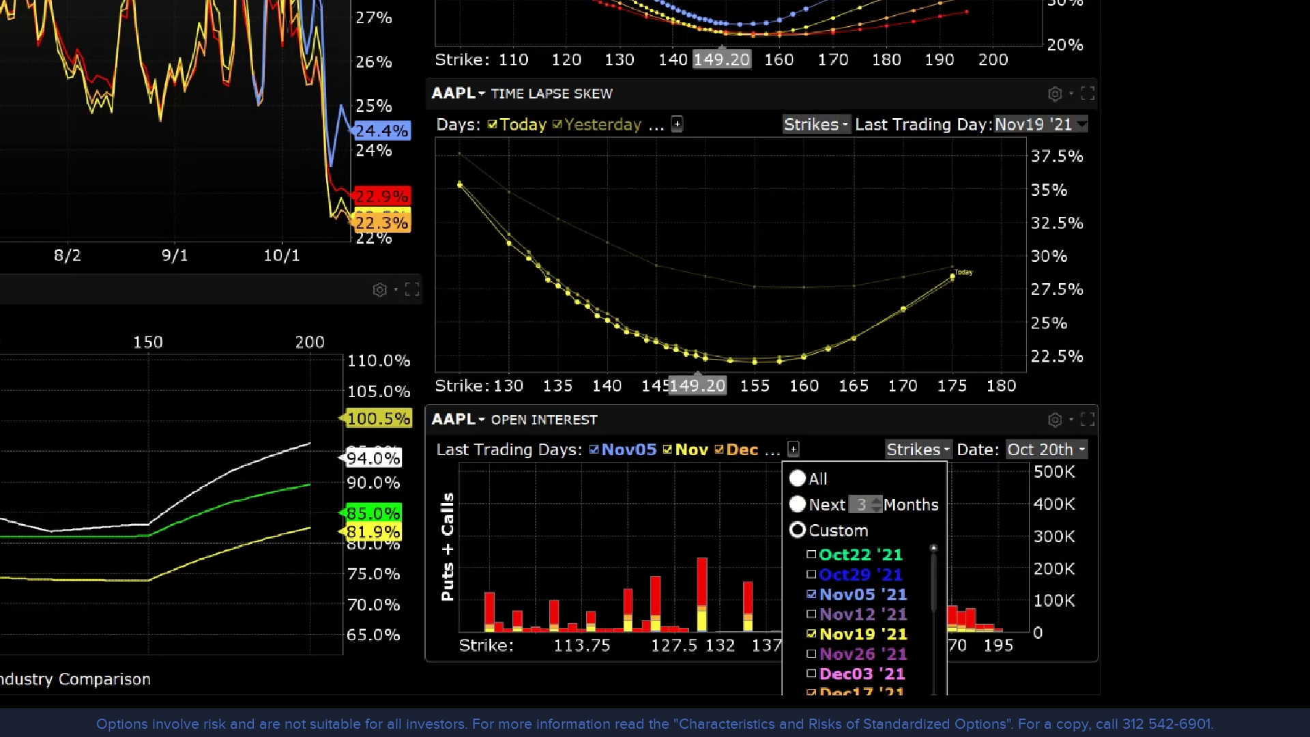
pyautogui.press('Escape')
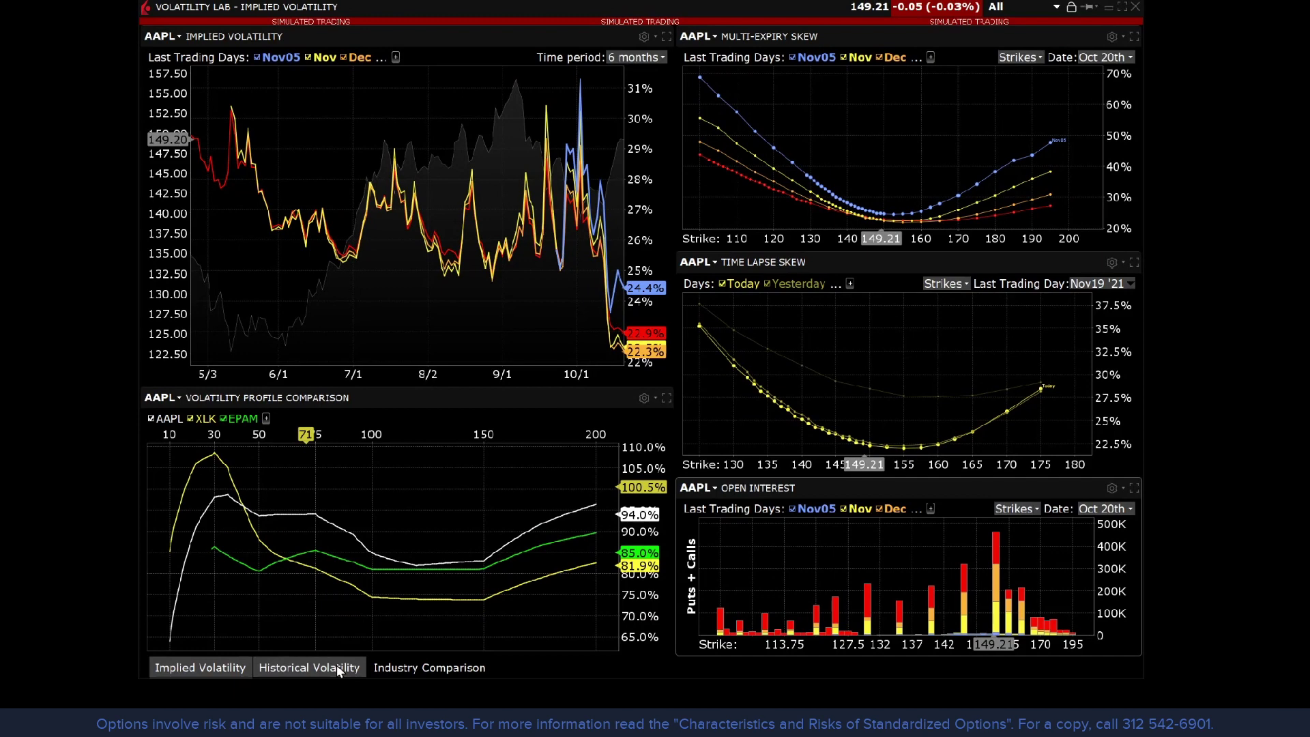
pyautogui.click(337, 664)
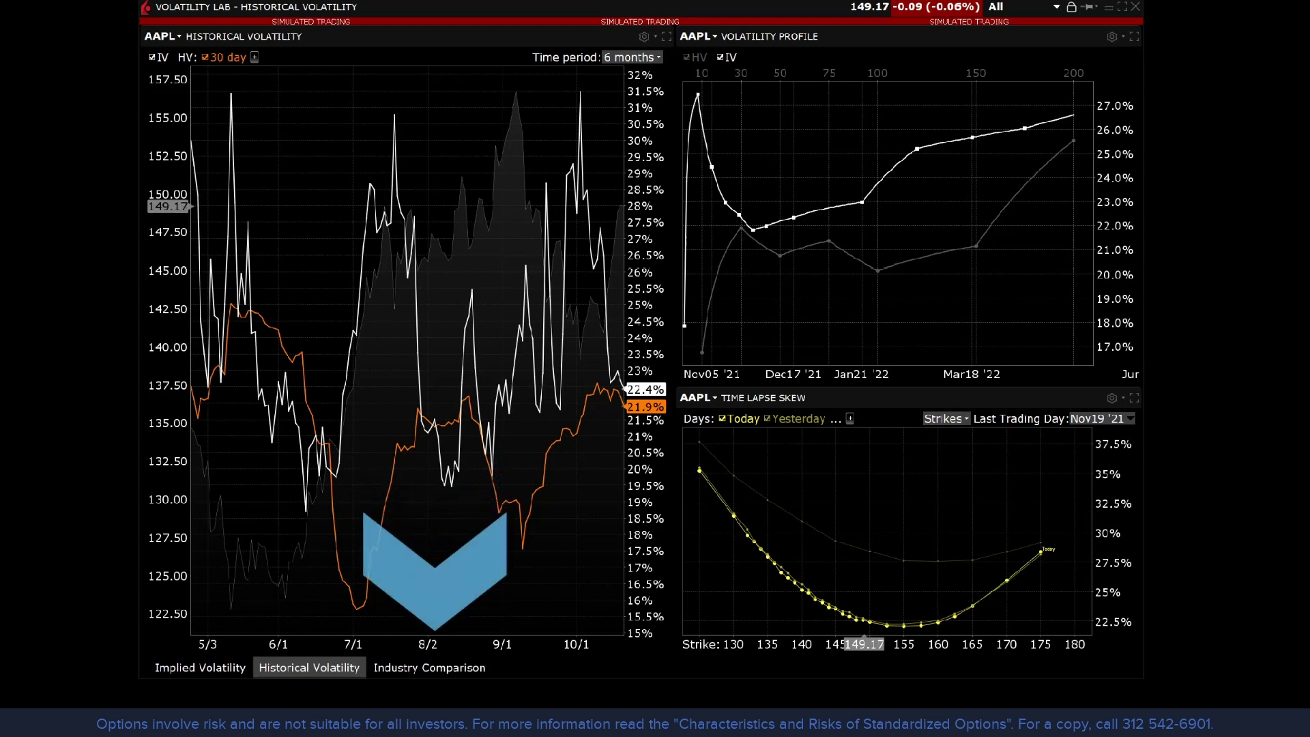
# In Industry Comparison, add IBM stock (SMART) and toggle XLK off and back on.
pyautogui.click(417, 669)
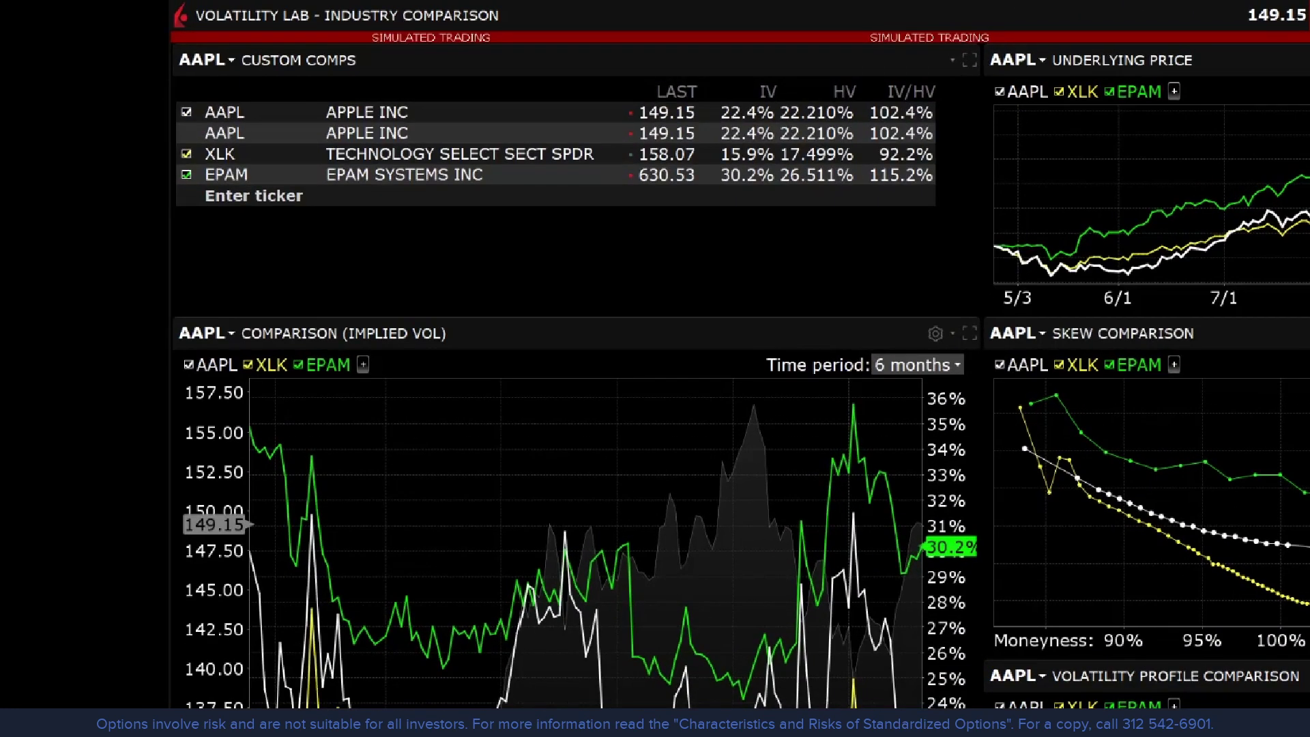
pyautogui.click(270, 196)
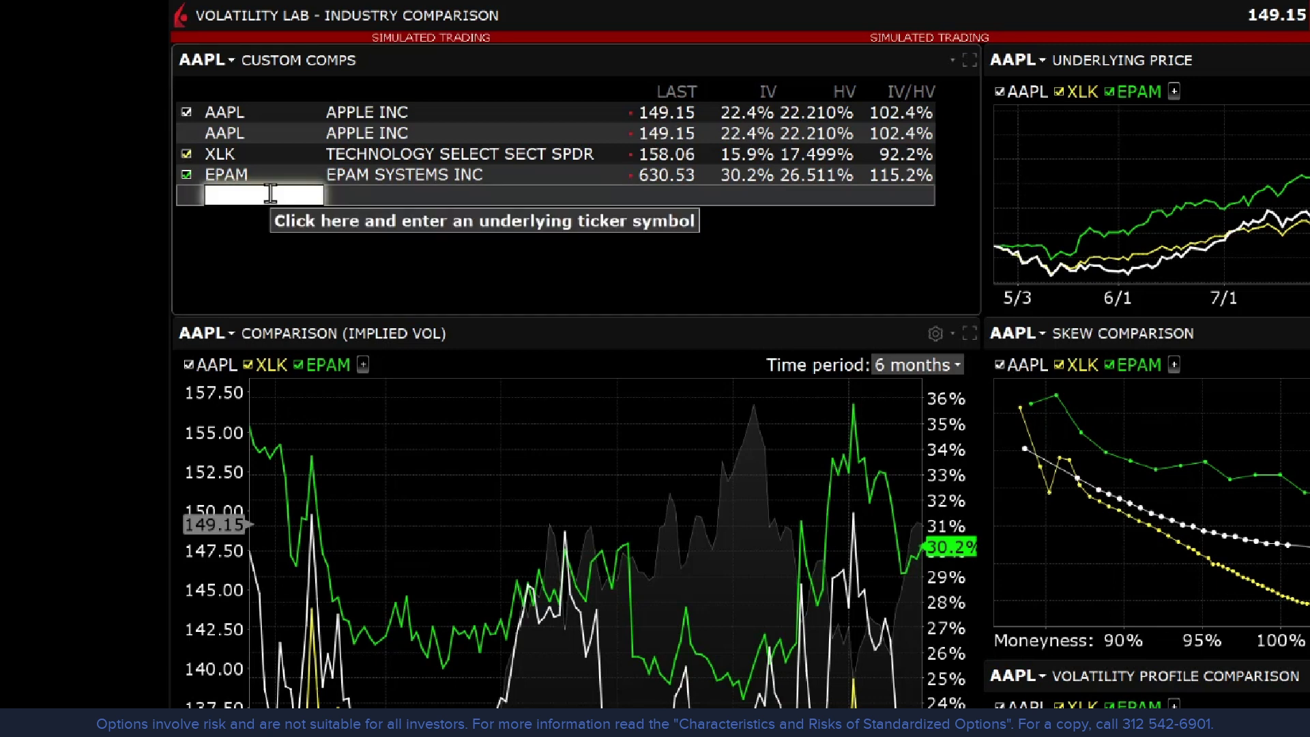
pyautogui.write('ibm')
pyautogui.press('Return')
pyautogui.click(355, 227)
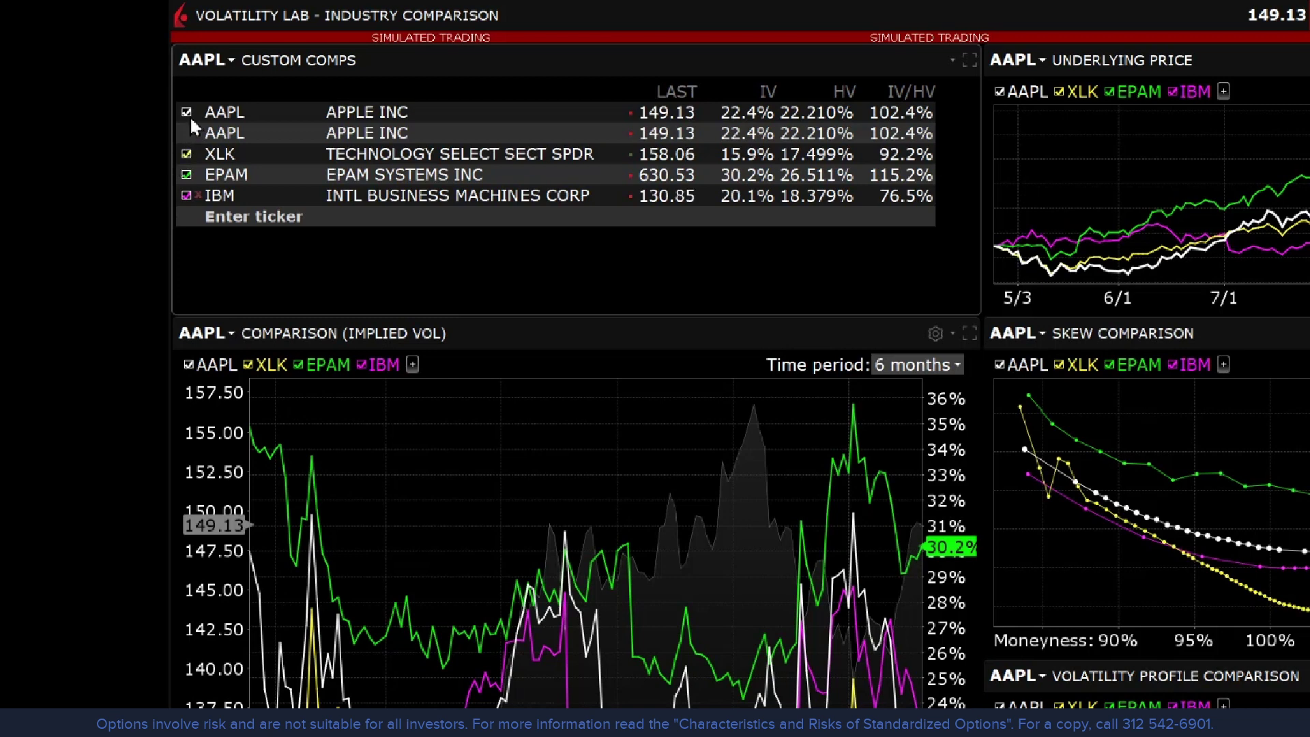
pyautogui.click(186, 154)
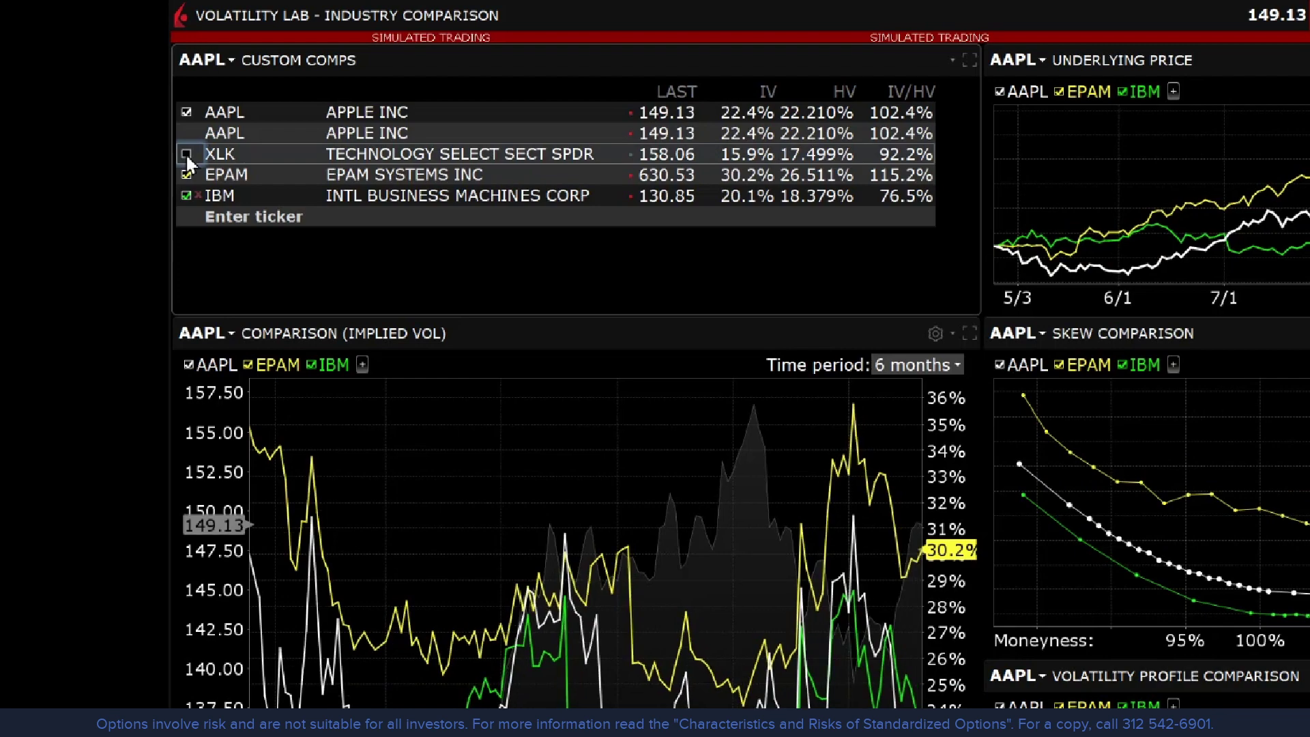
pyautogui.click(186, 154)
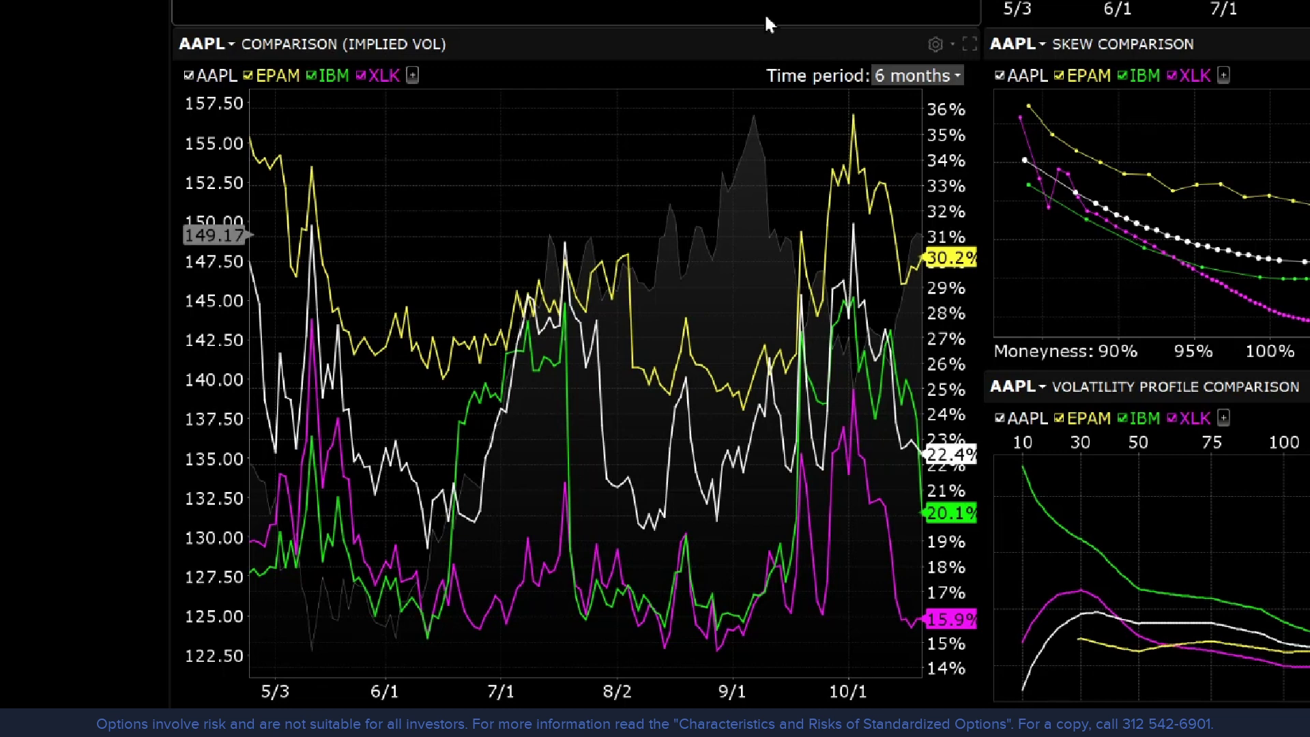
pyautogui.click(934, 43)
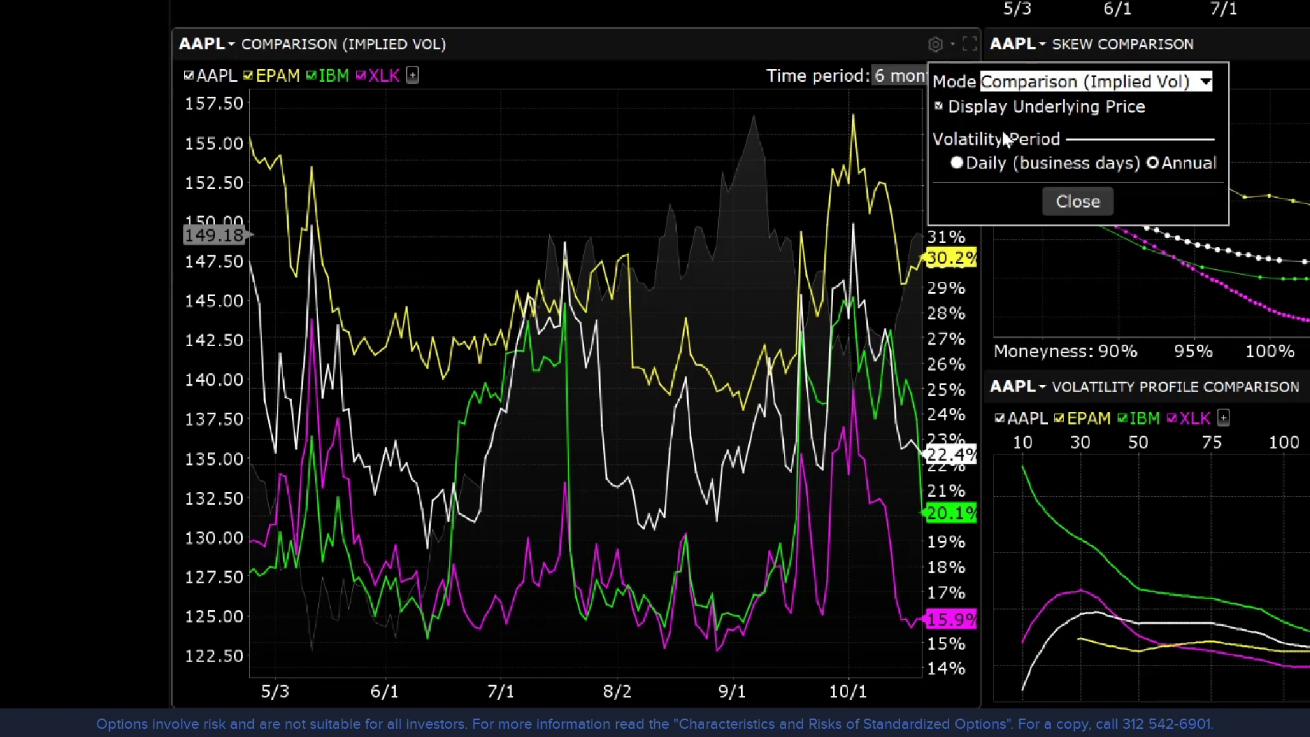
pyautogui.click(1058, 200)
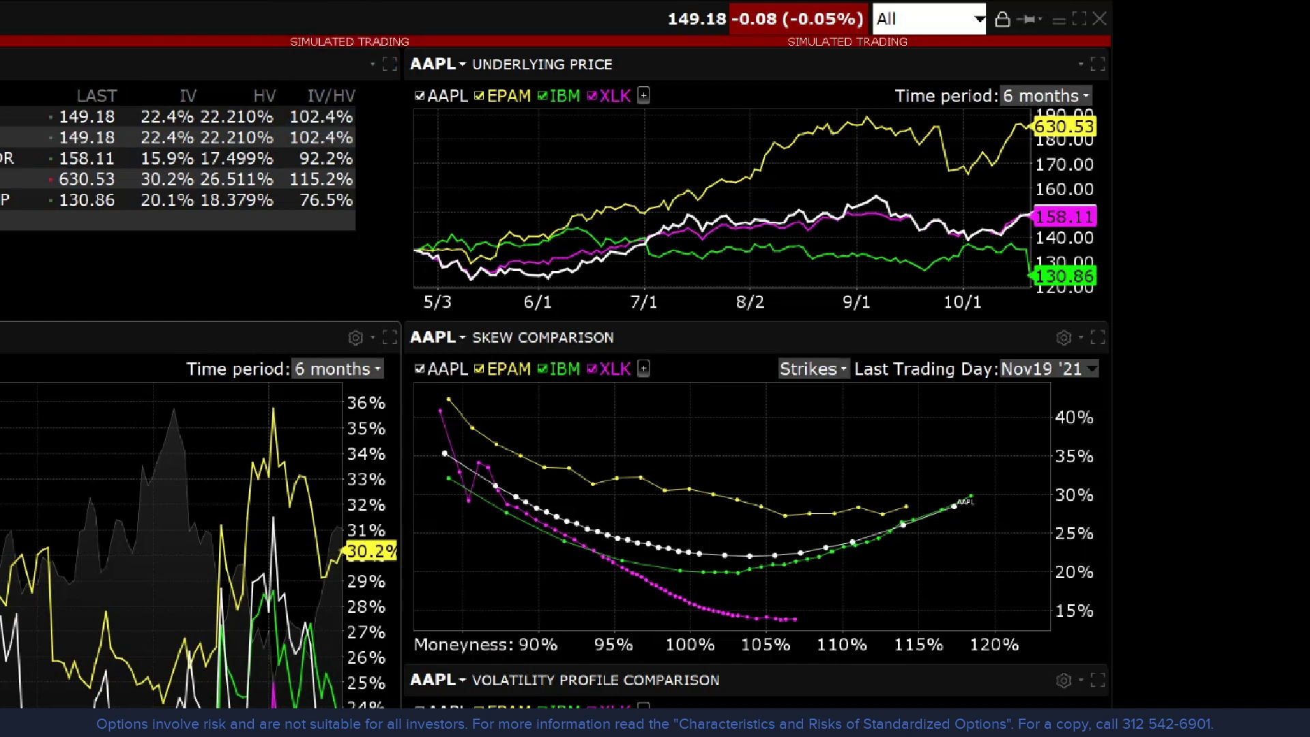
# Open and close the compared symbols list in the Underlying Price chart.
pyautogui.click(643, 96)
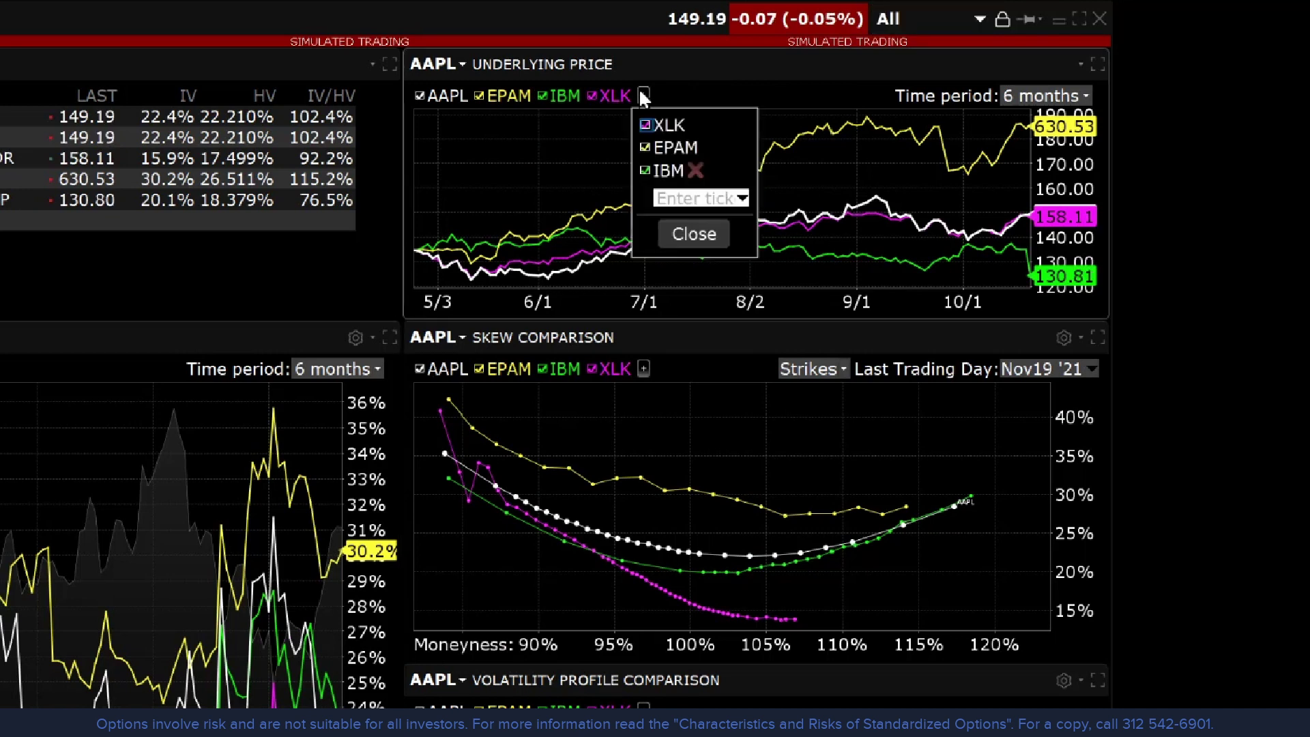
pyautogui.click(693, 234)
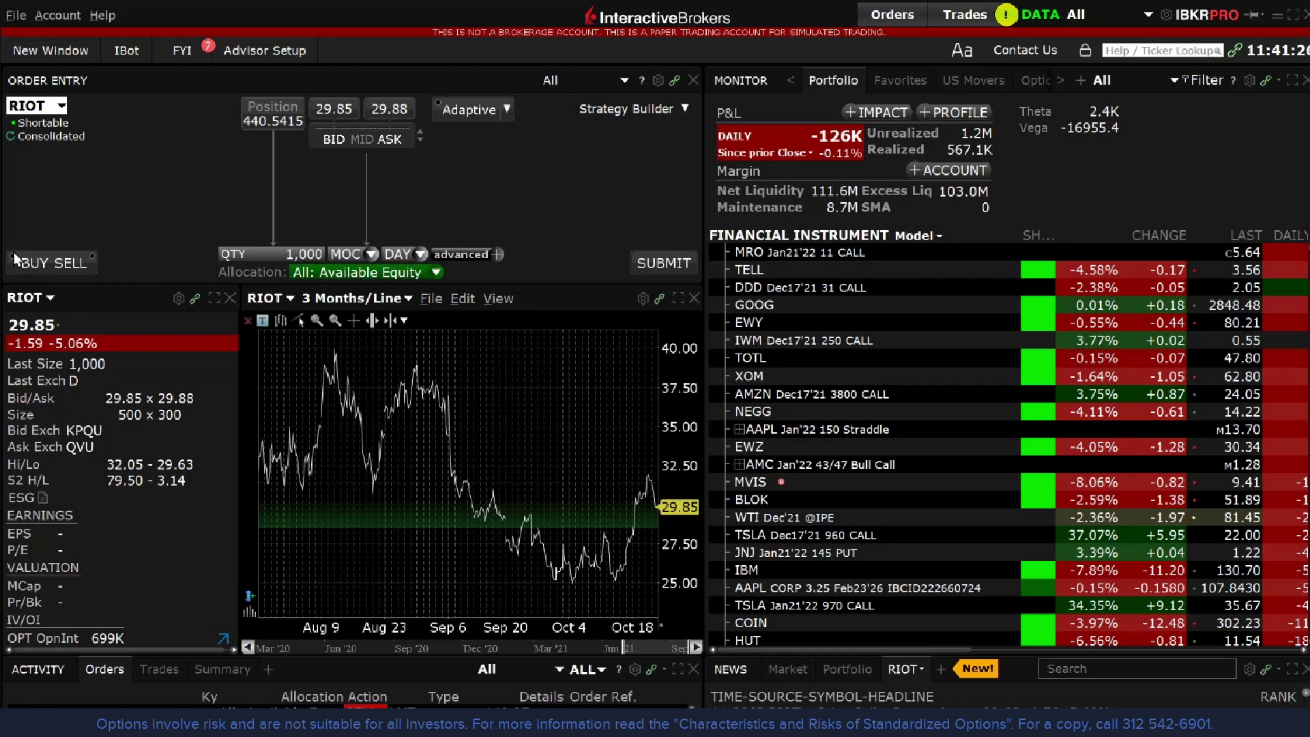
# Launch VolatilityTrader from the Advanced Option Tools window list.
pyautogui.click(47, 49)
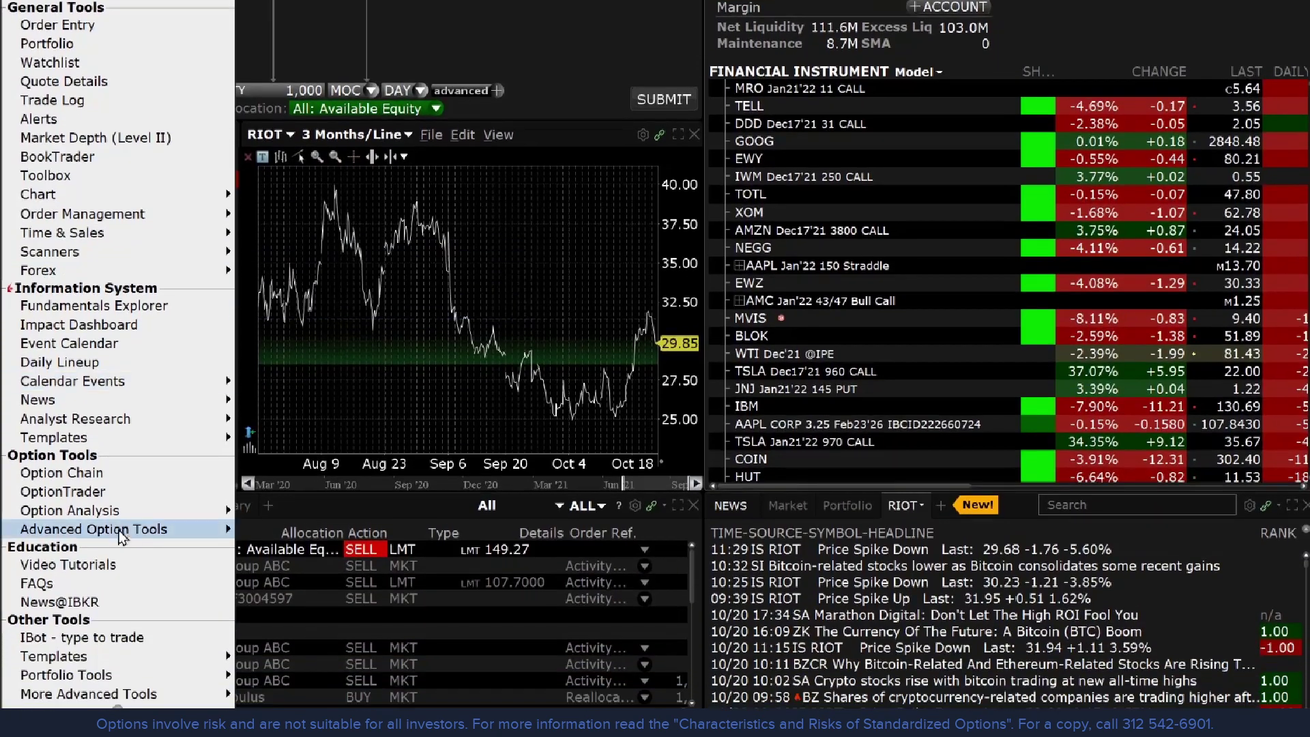
pyautogui.moveTo(123, 535)
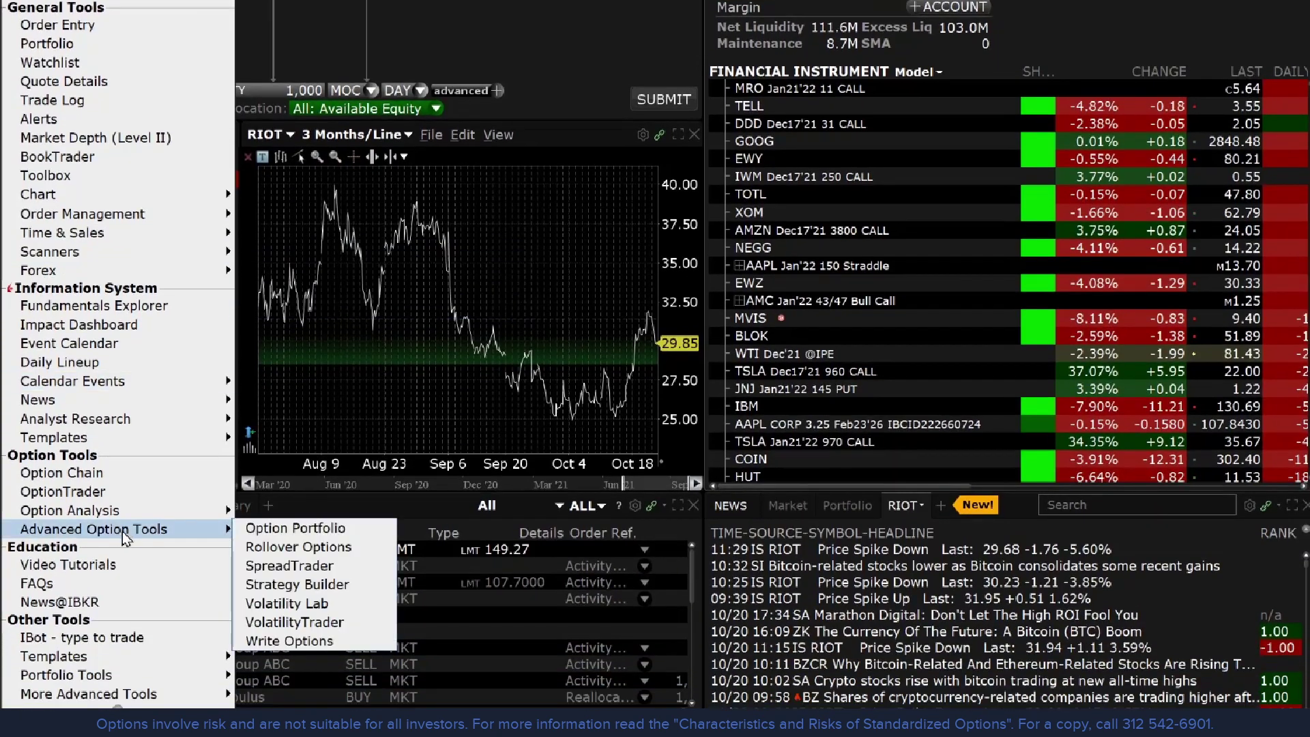
pyautogui.click(294, 622)
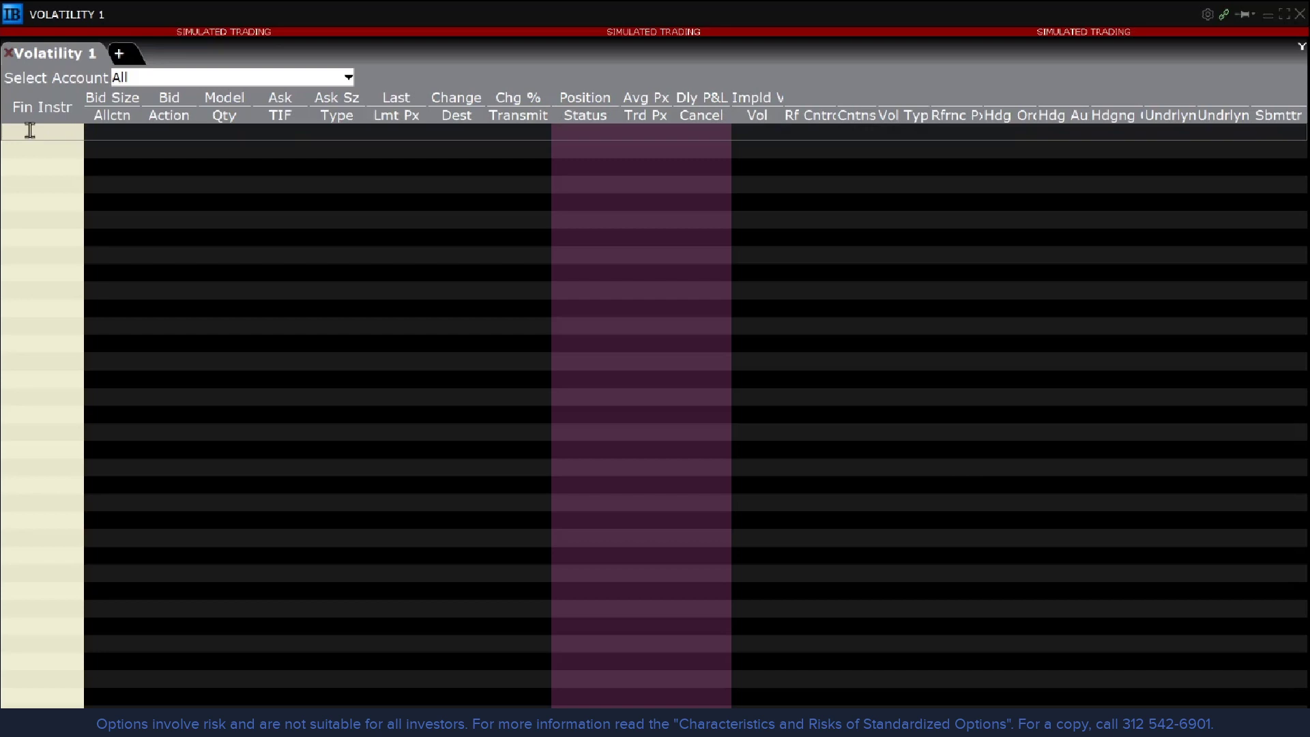
# Load the RIOT Nov05'21 option and start a BUY VOL order from its bid.
pyautogui.click(30, 132)
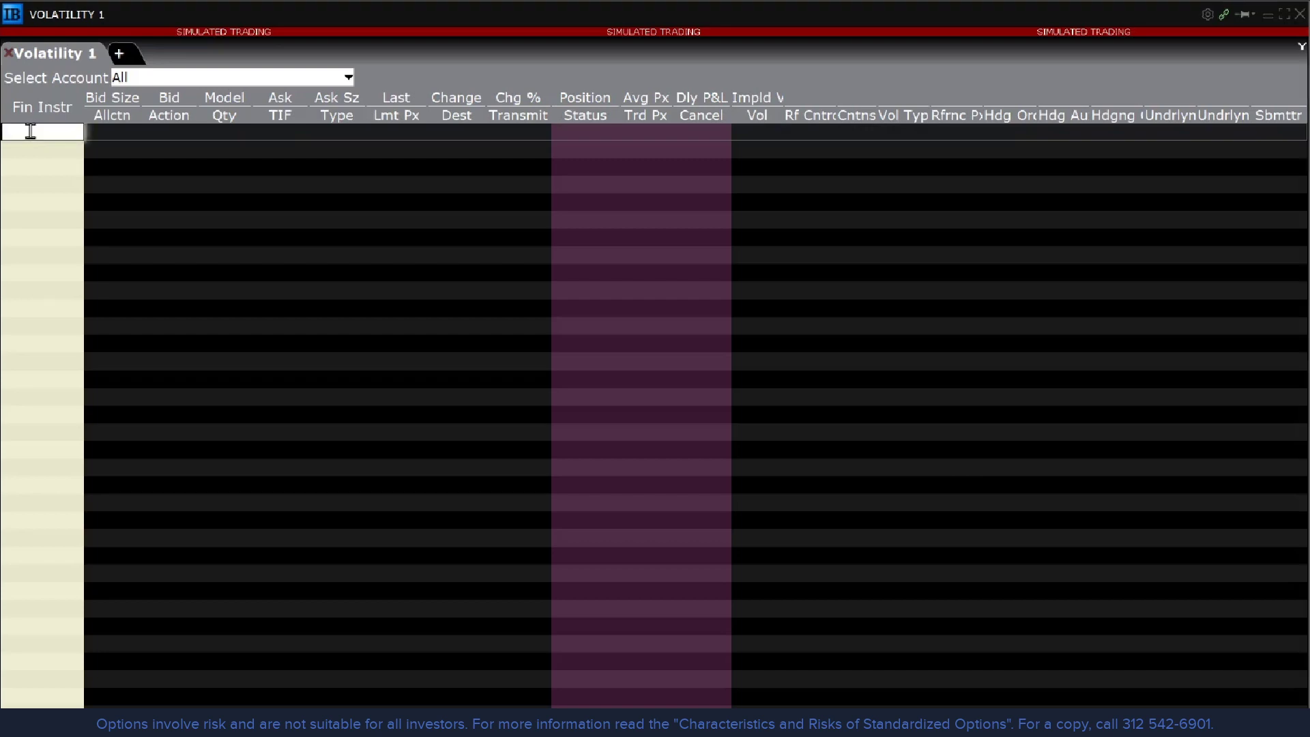
pyautogui.write('riot')
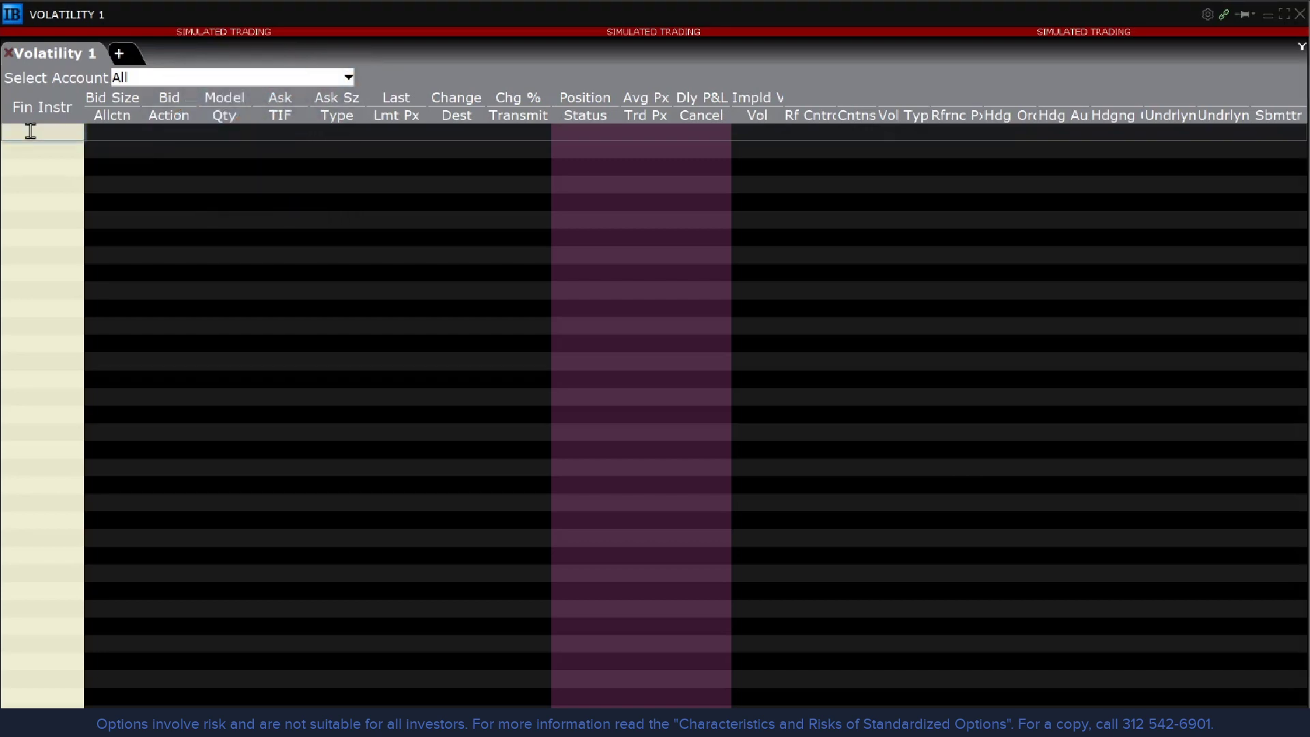
pyautogui.press('Return')
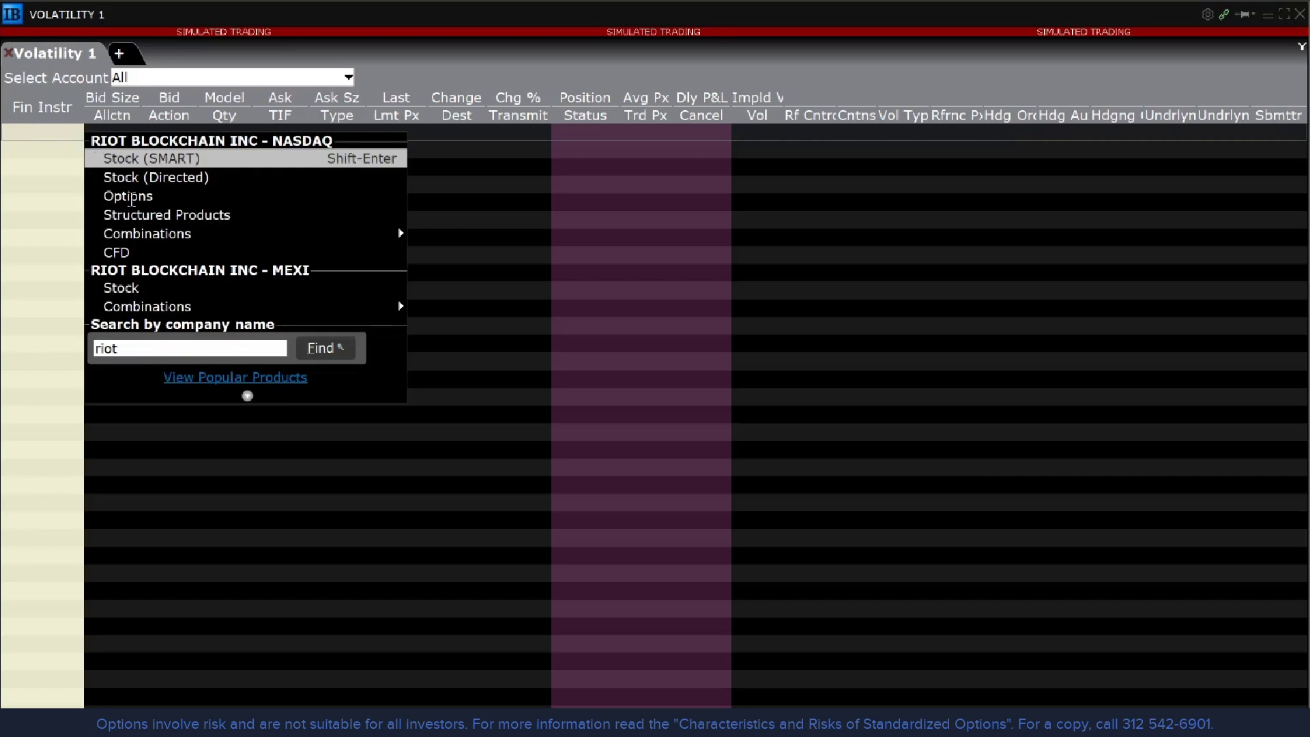
pyautogui.click(131, 198)
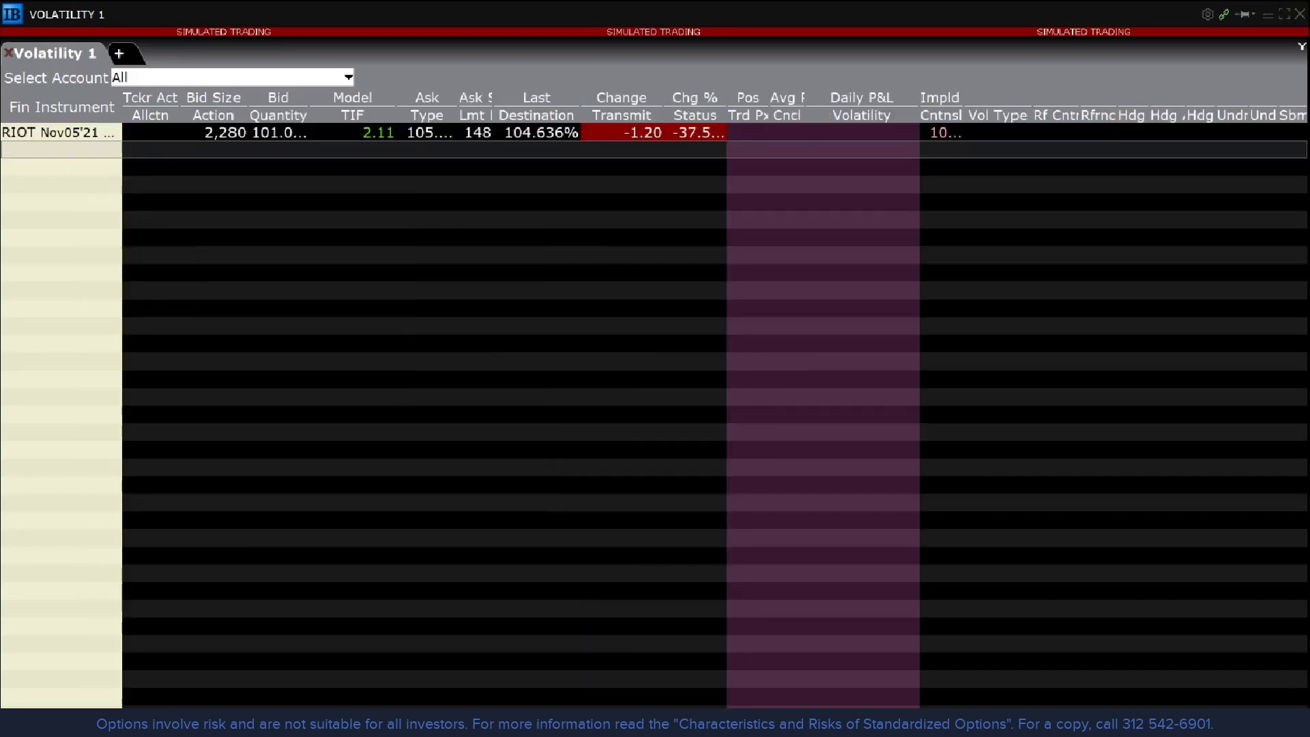
pyautogui.click(482, 132)
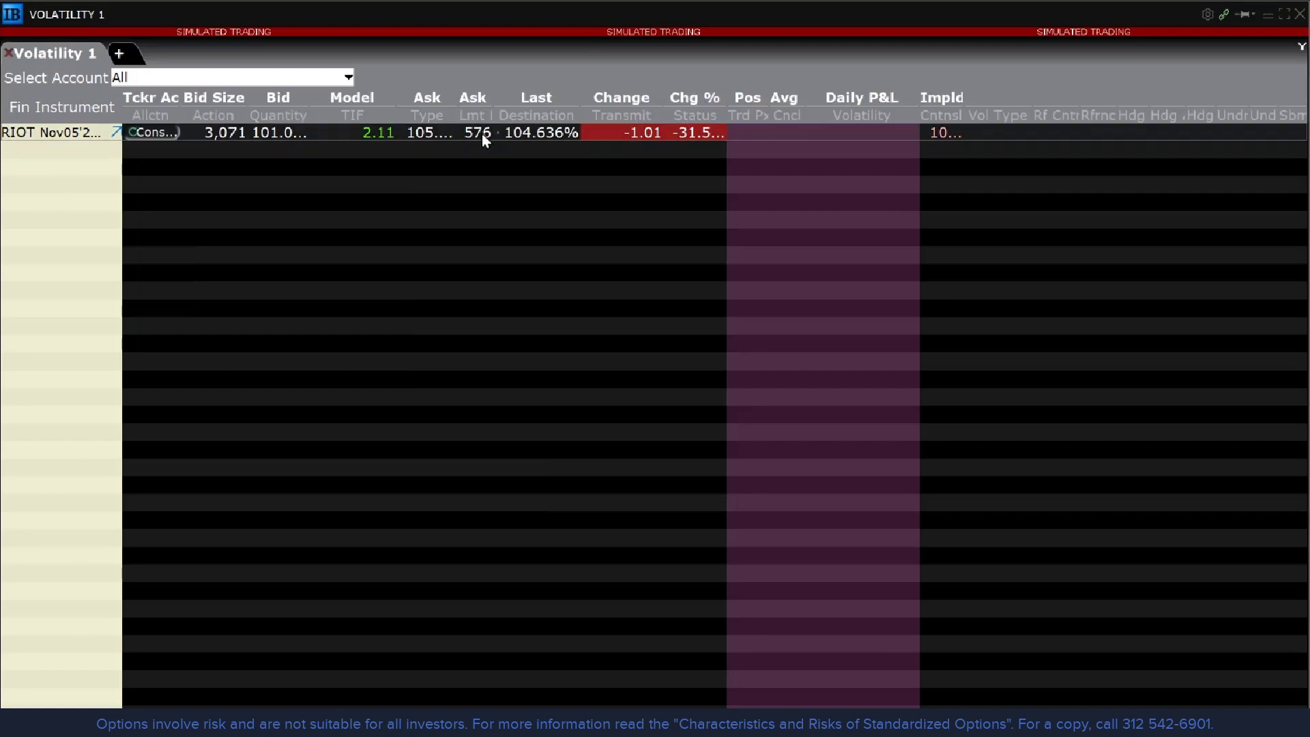
pyautogui.click(481, 132)
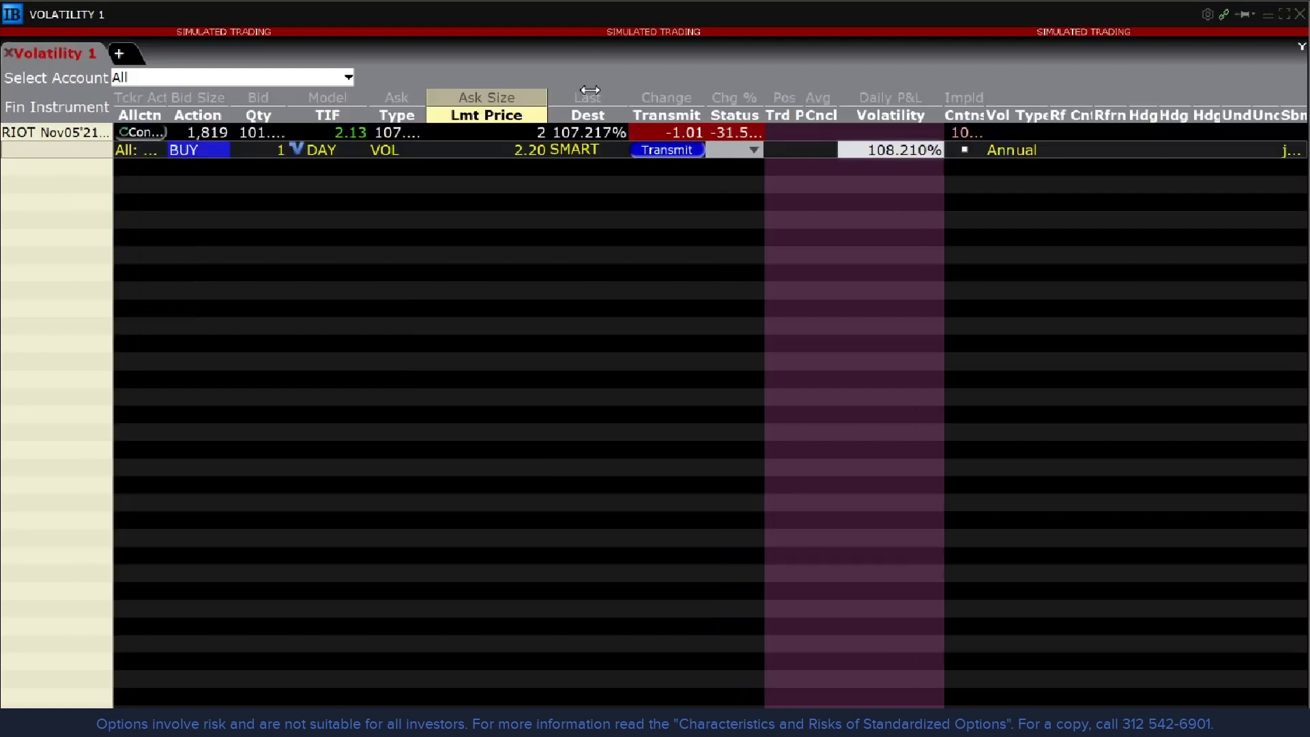
# Switch Vol Type to Daily and back to Annual, then set volatility to 140.
pyautogui.click(1023, 151)
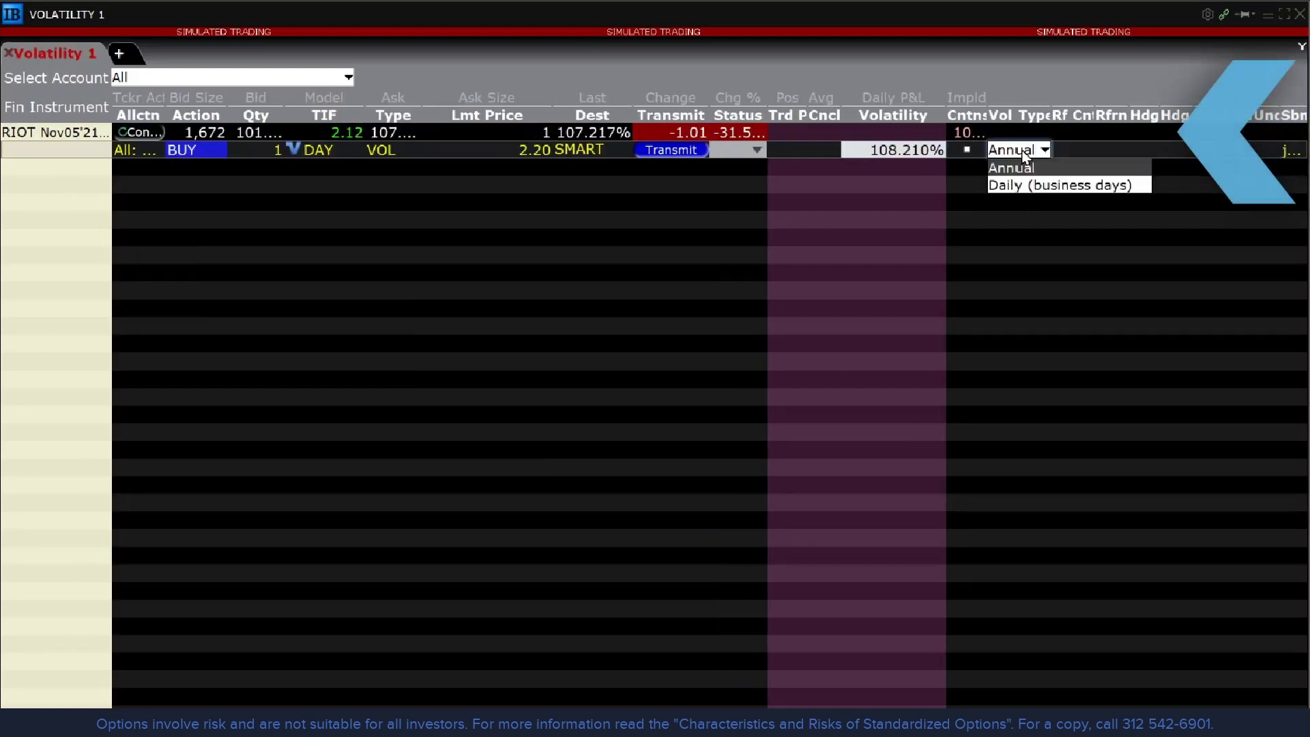
pyautogui.click(1028, 186)
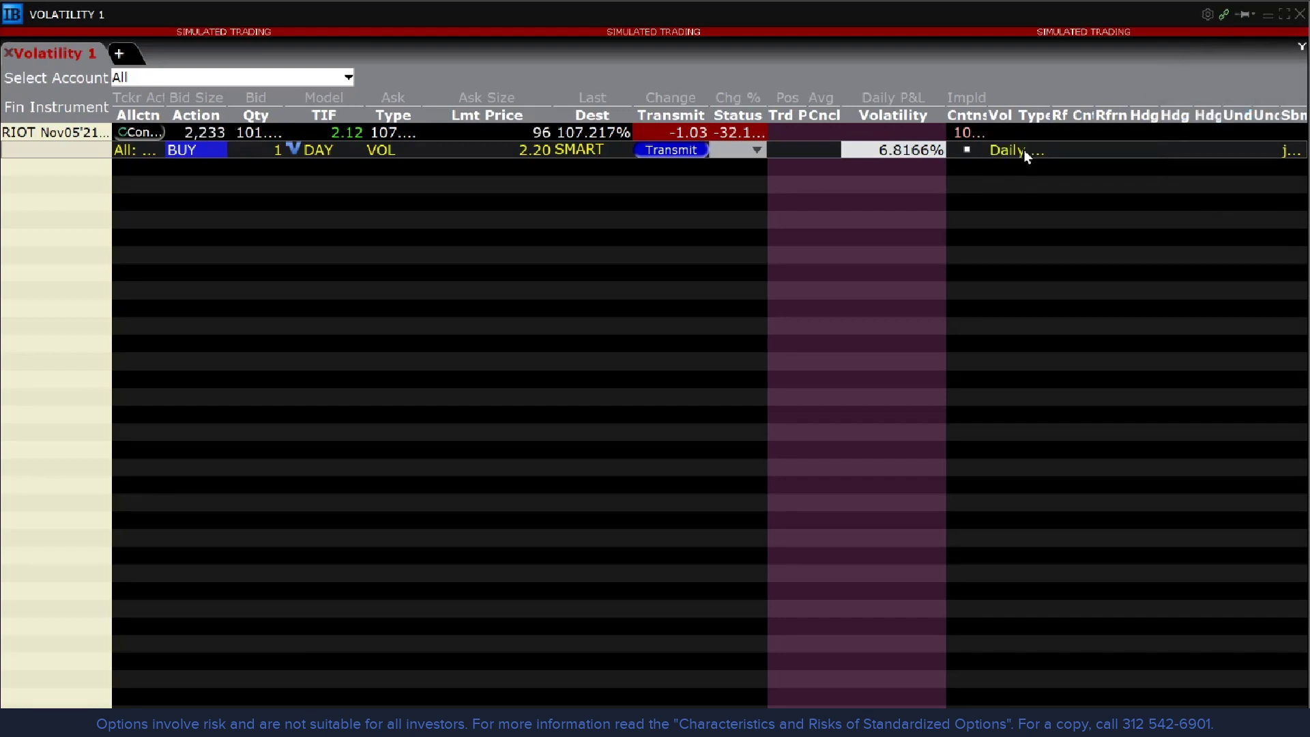
pyautogui.click(1024, 149)
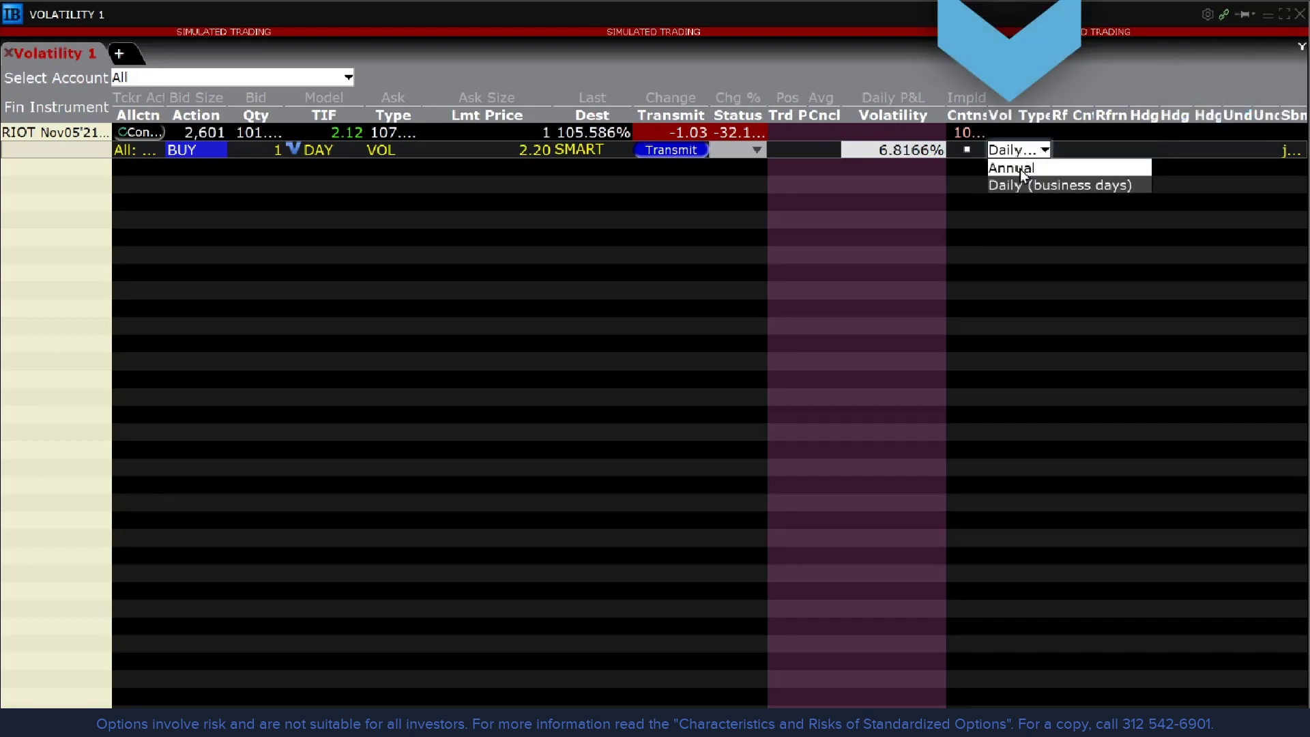
pyautogui.click(1020, 168)
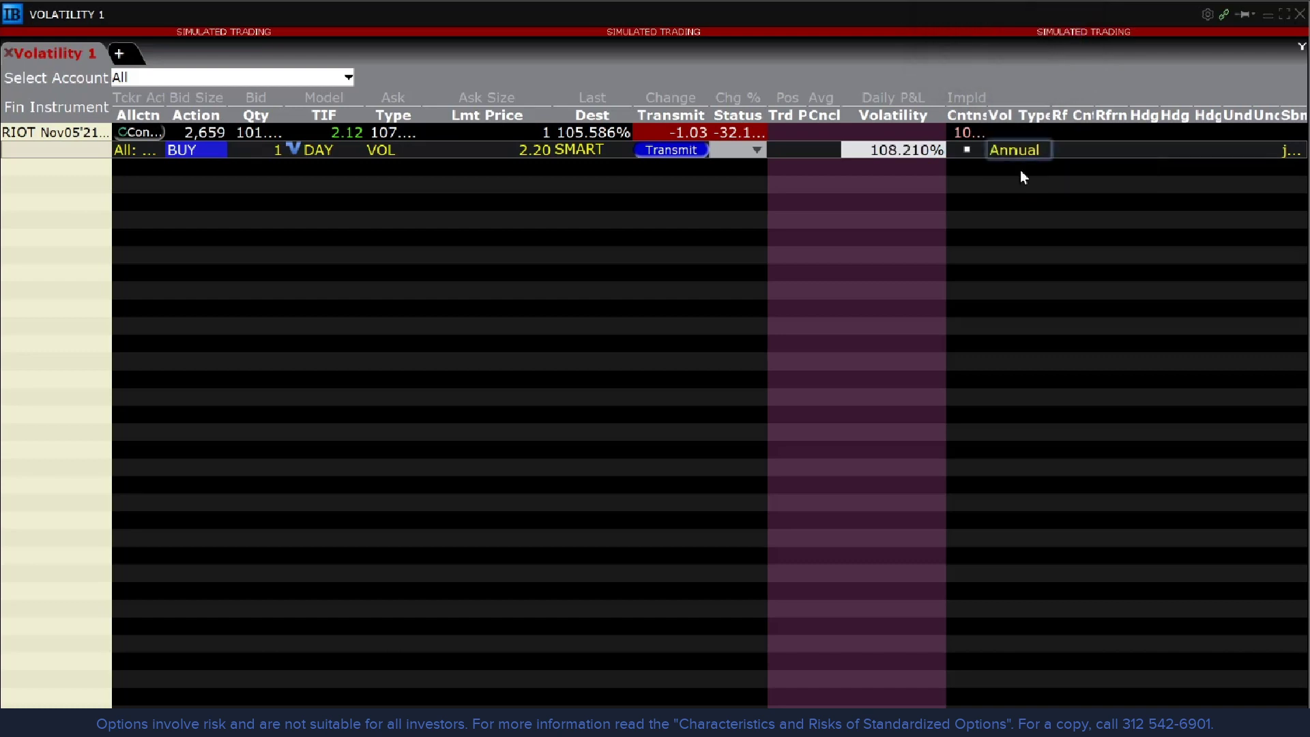
pyautogui.doubleClick(889, 150)
pyautogui.write('140')
pyautogui.press('Return')
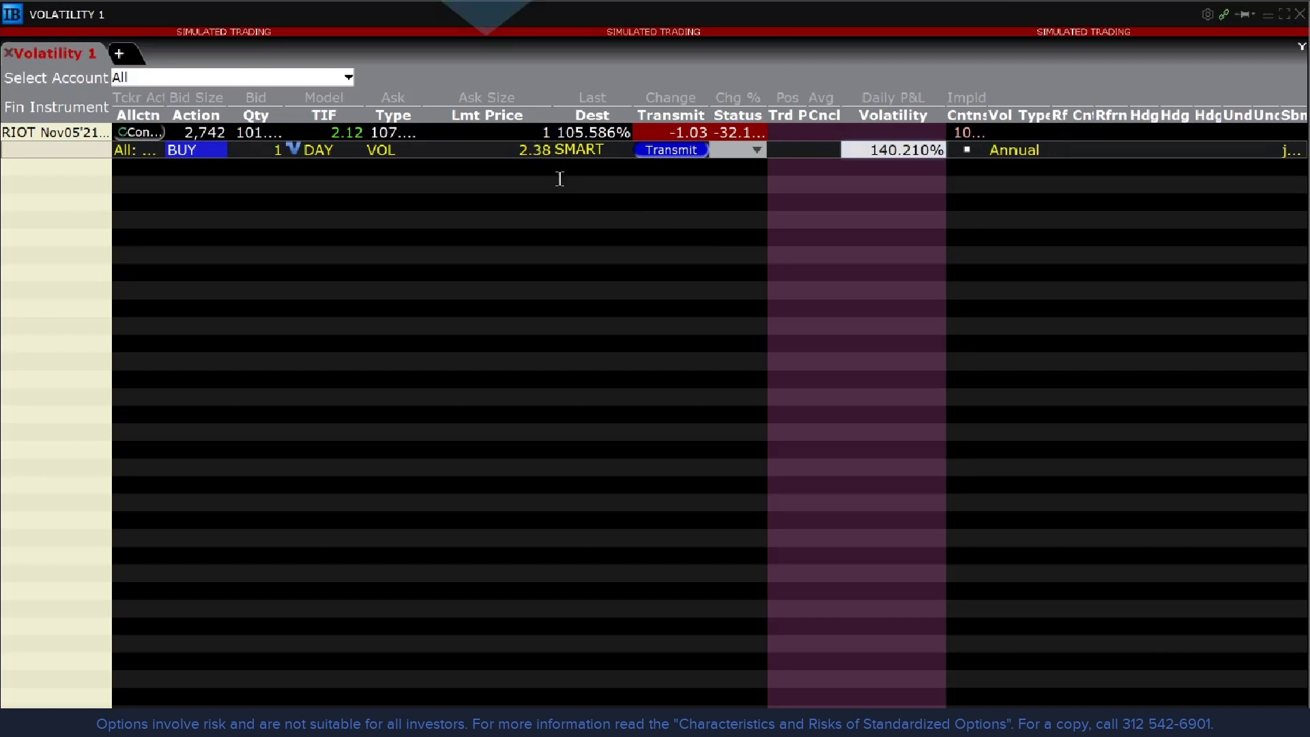
# Change the RIOT order's limit price to 1.38.
pyautogui.click(538, 154)
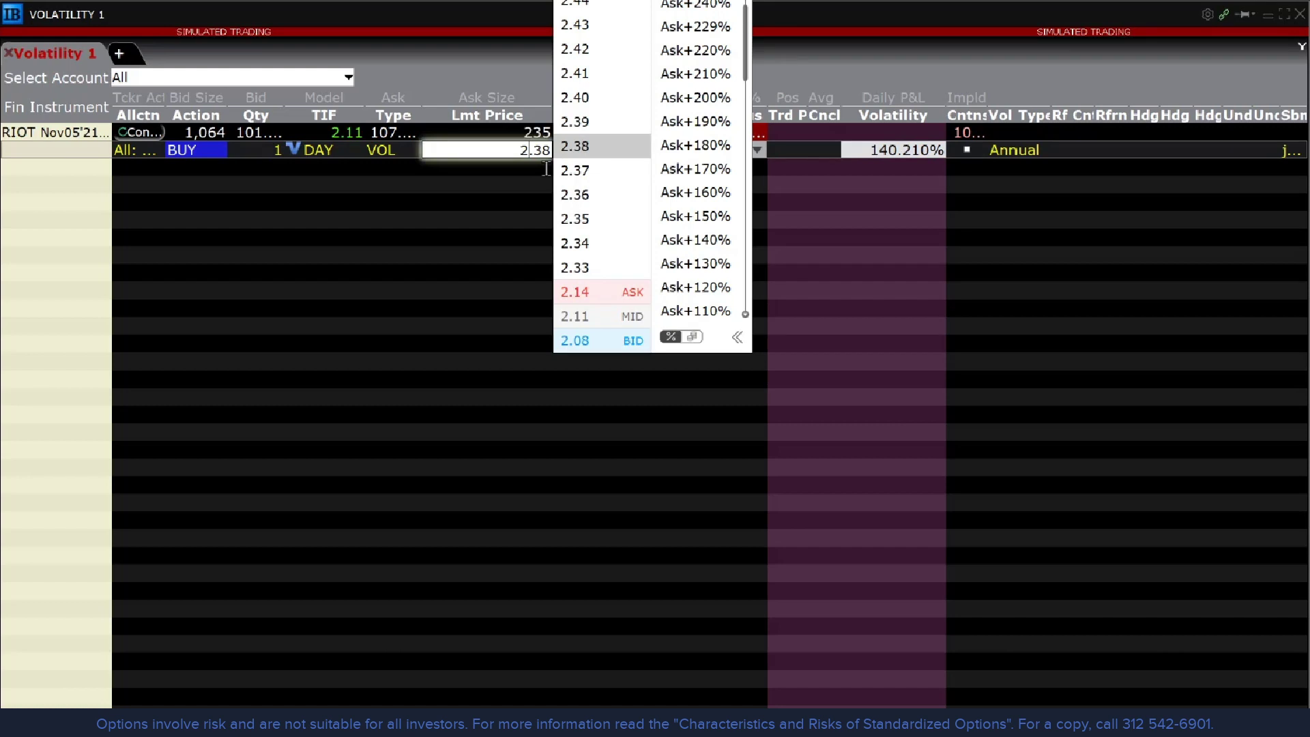
pyautogui.press('BackSpace')
pyautogui.write('1')
pyautogui.press('Return')
# Set the volatility to 50.950%, then to 100.950%, and bring up the order confirmation.
pyautogui.click(913, 150)
pyautogui.moveTo(913, 149); pyautogui.dragTo(603, 156)
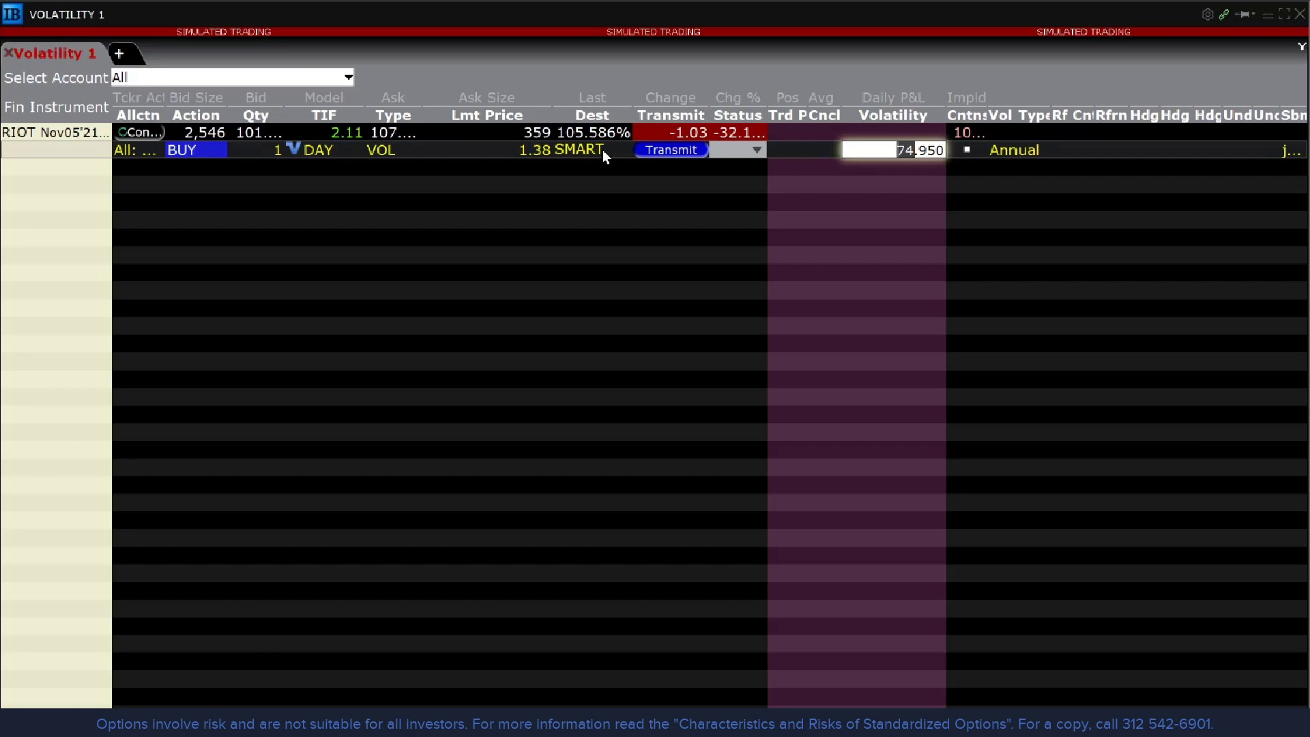
pyautogui.write('50')
pyautogui.press('Return')
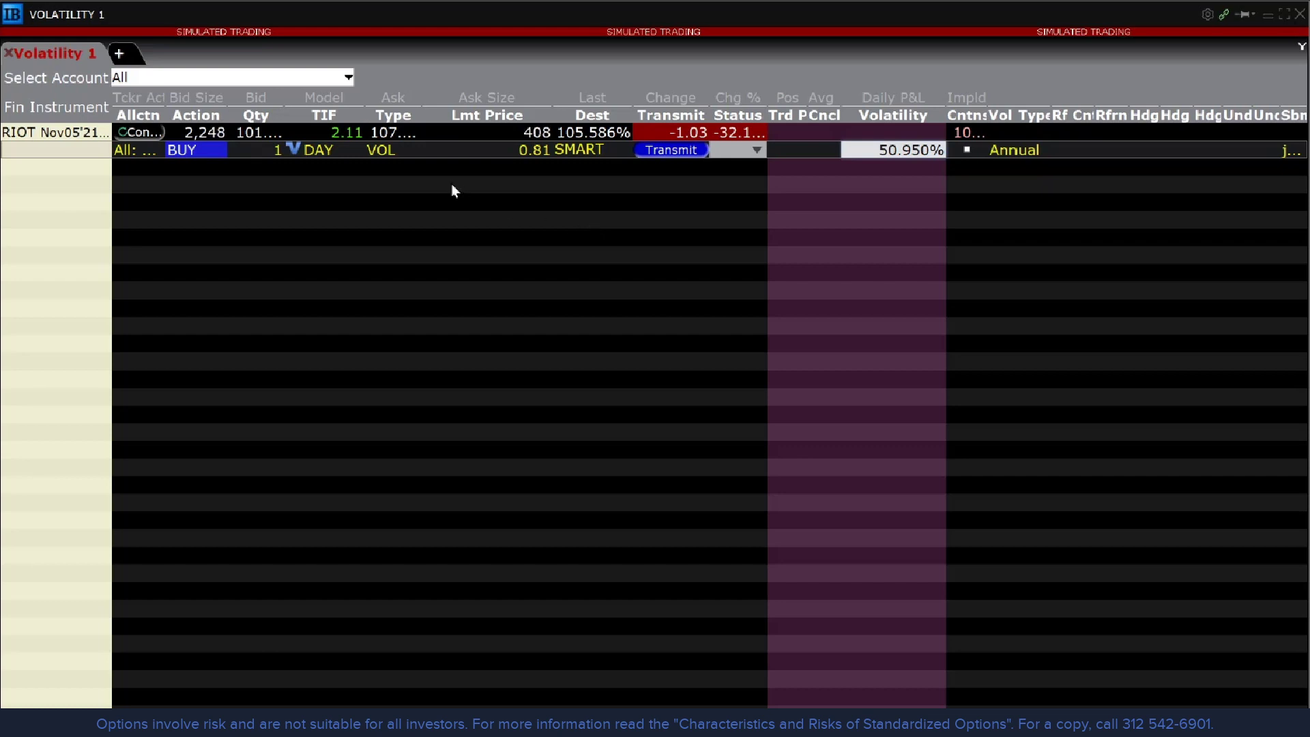
pyautogui.click(893, 150)
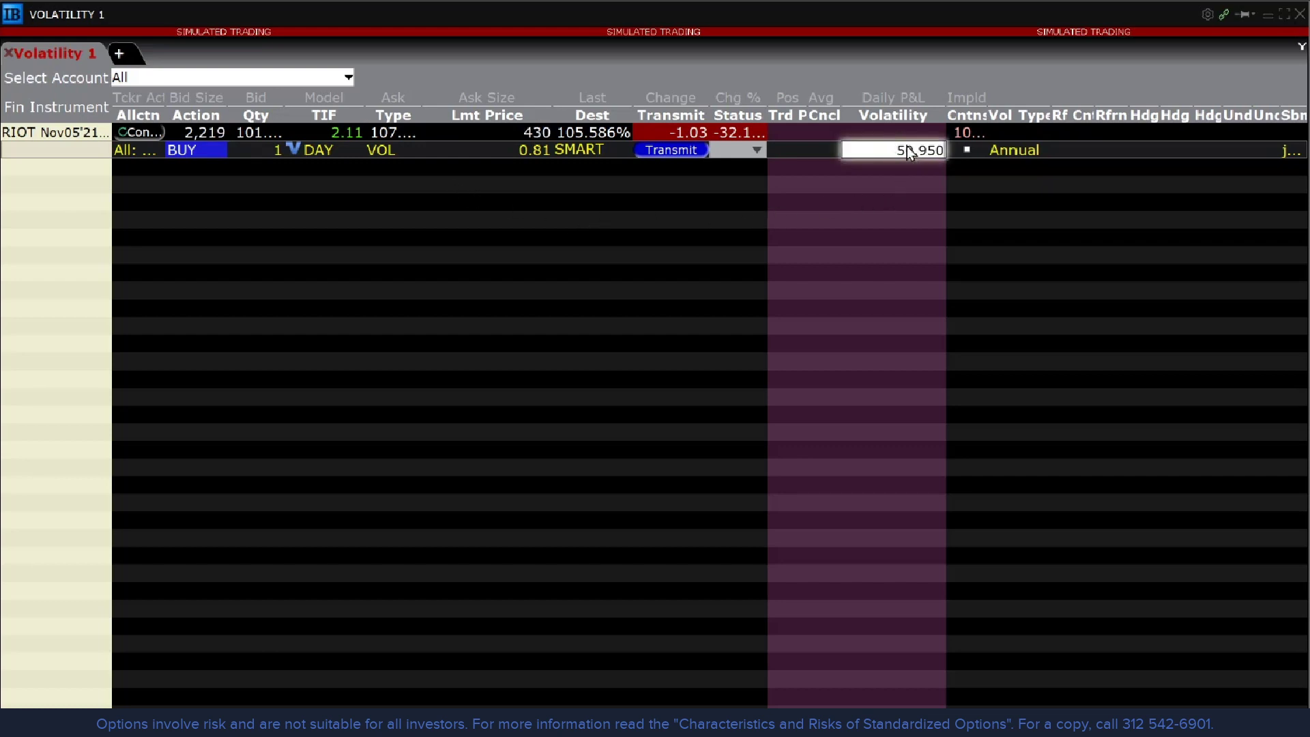
pyautogui.press('BackSpace')
pyautogui.write('10')
pyautogui.press('Return')
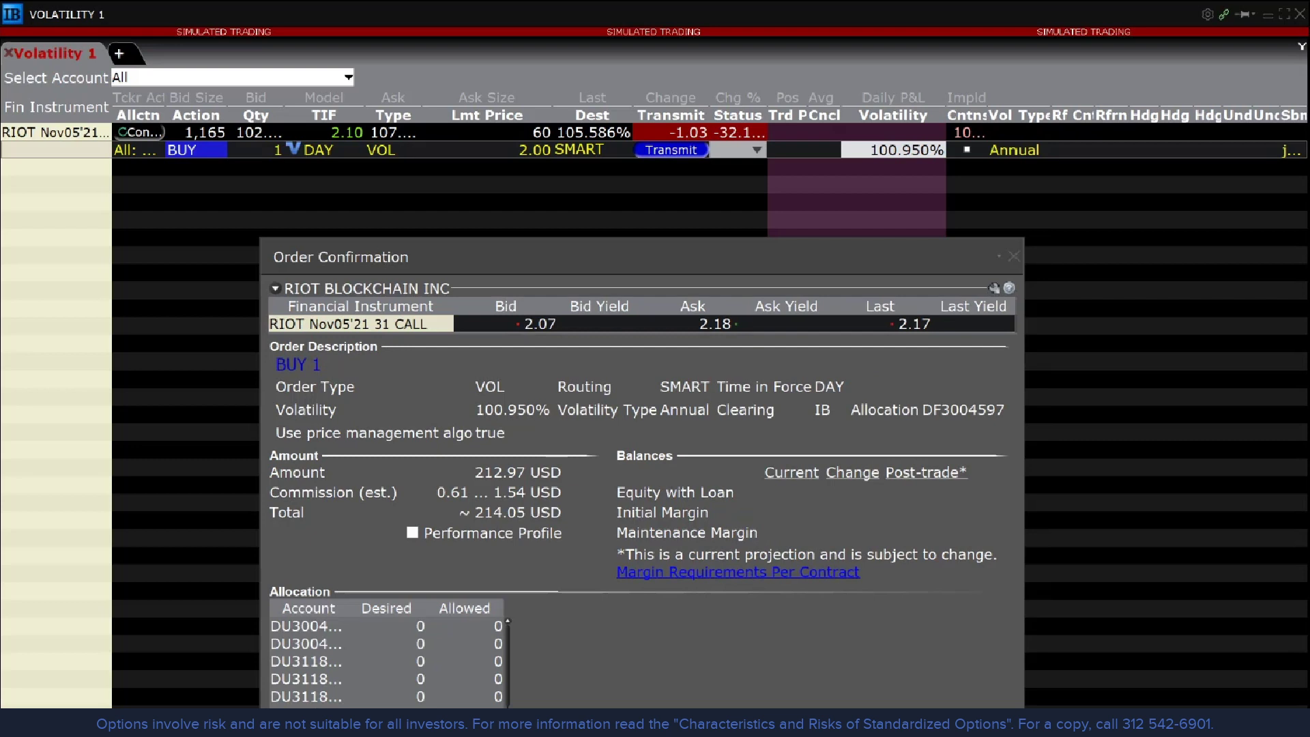
# Confirm the RIOT BUY 1 VOL order at 100.950% and dismiss the back-end managed order notice.
pyautogui.press('Return')
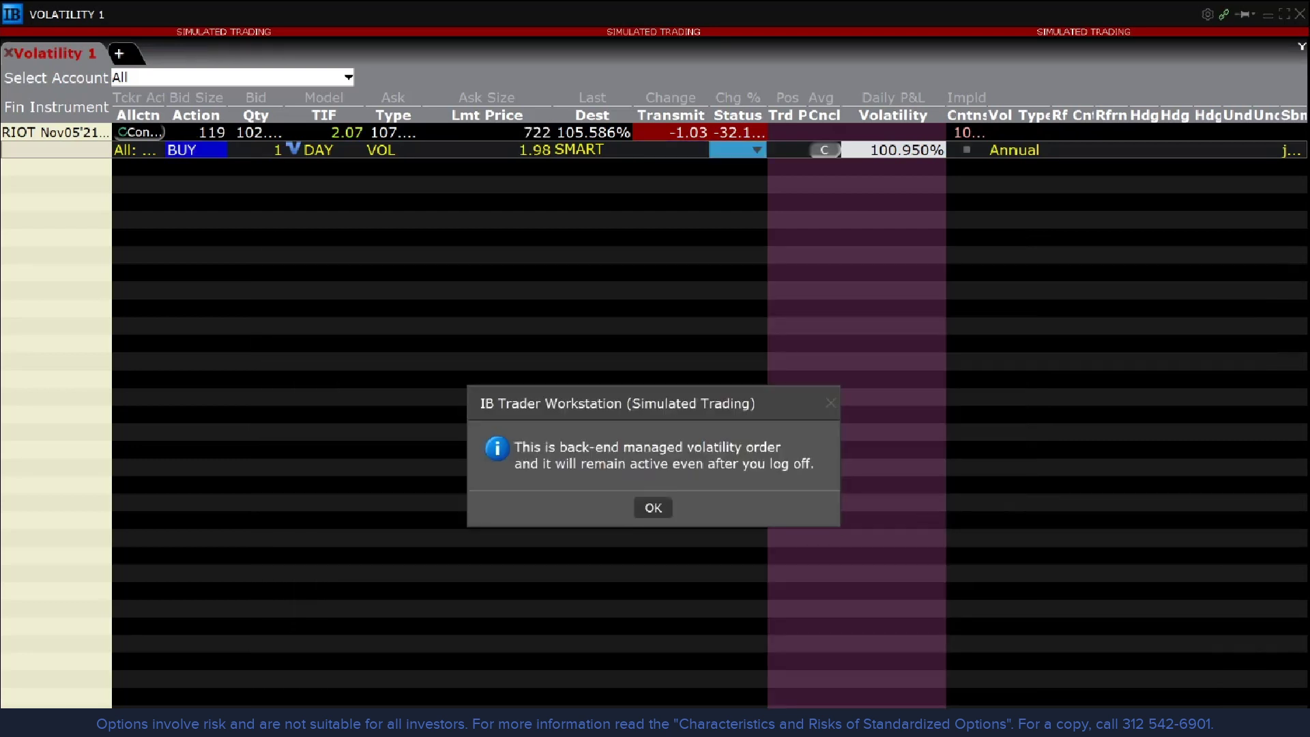
pyautogui.click(651, 509)
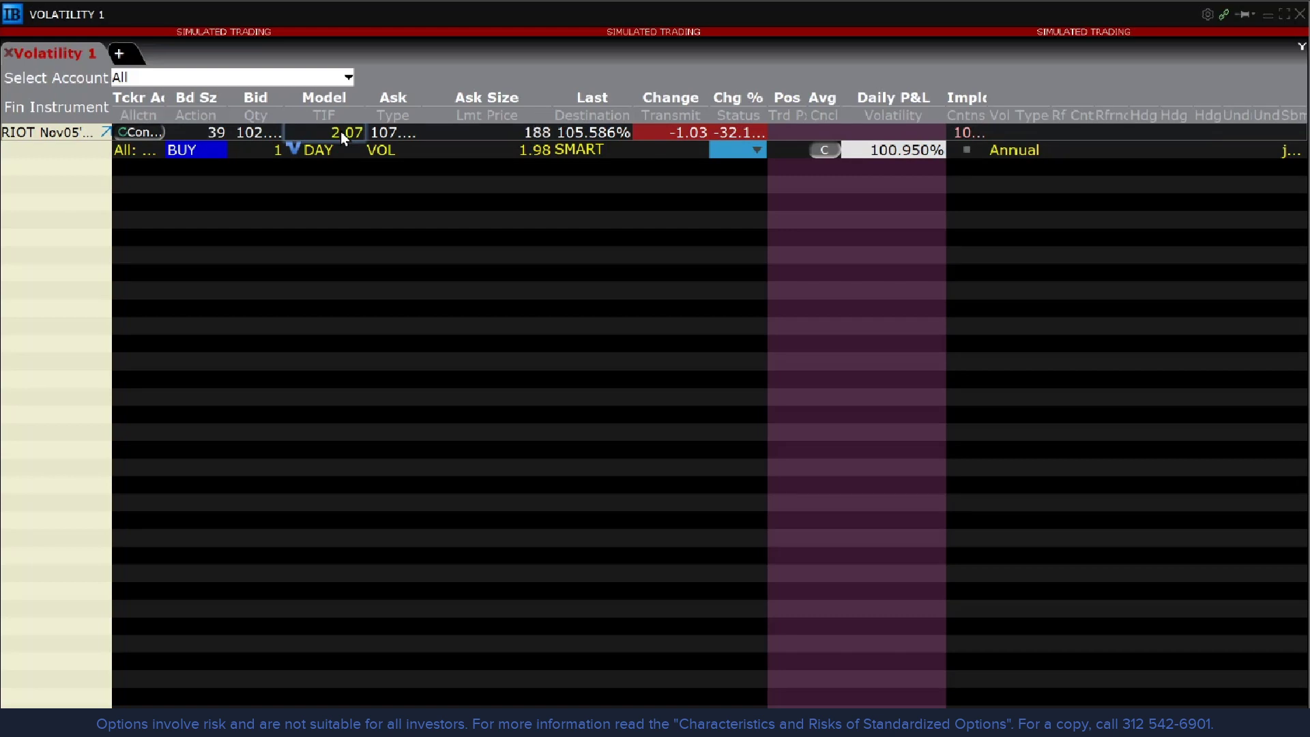
# Start a new RIOT call buy order from the Bid column with order type PEGPRIMVOL.
pyautogui.click(384, 134)
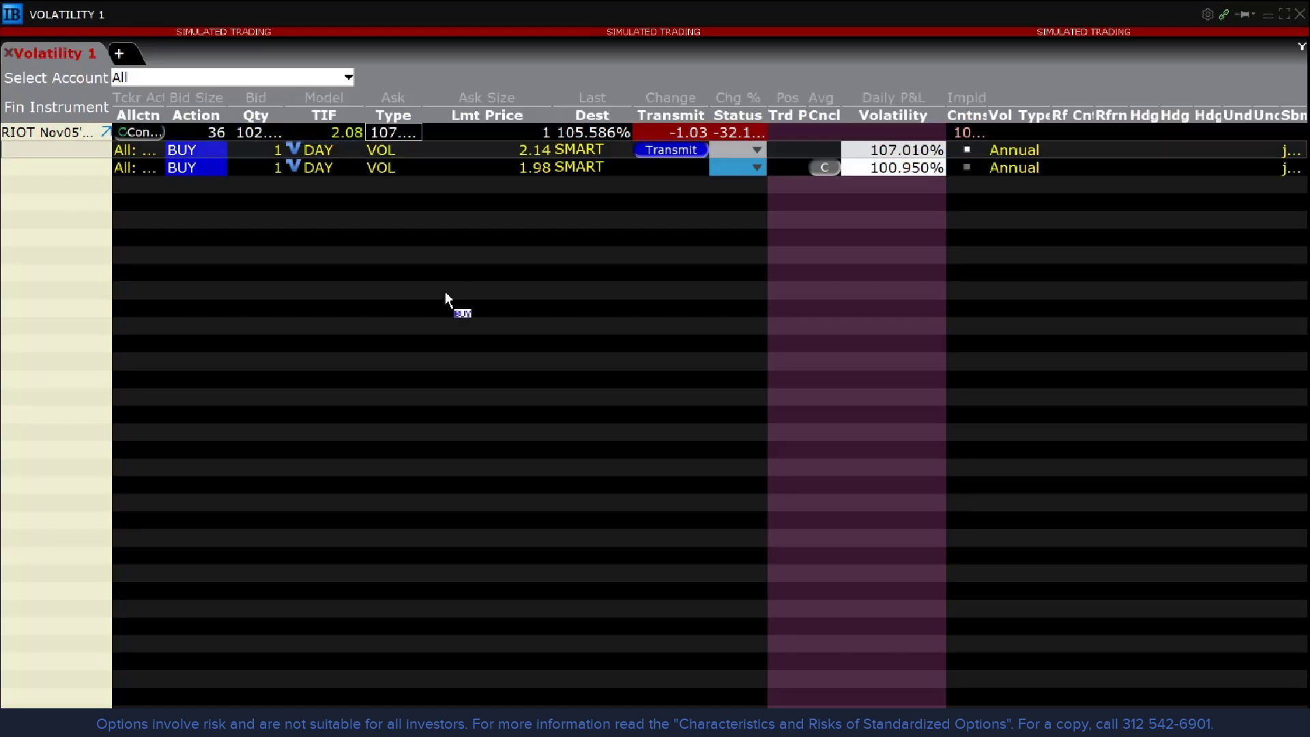
pyautogui.click(402, 149)
pyautogui.click(415, 149)
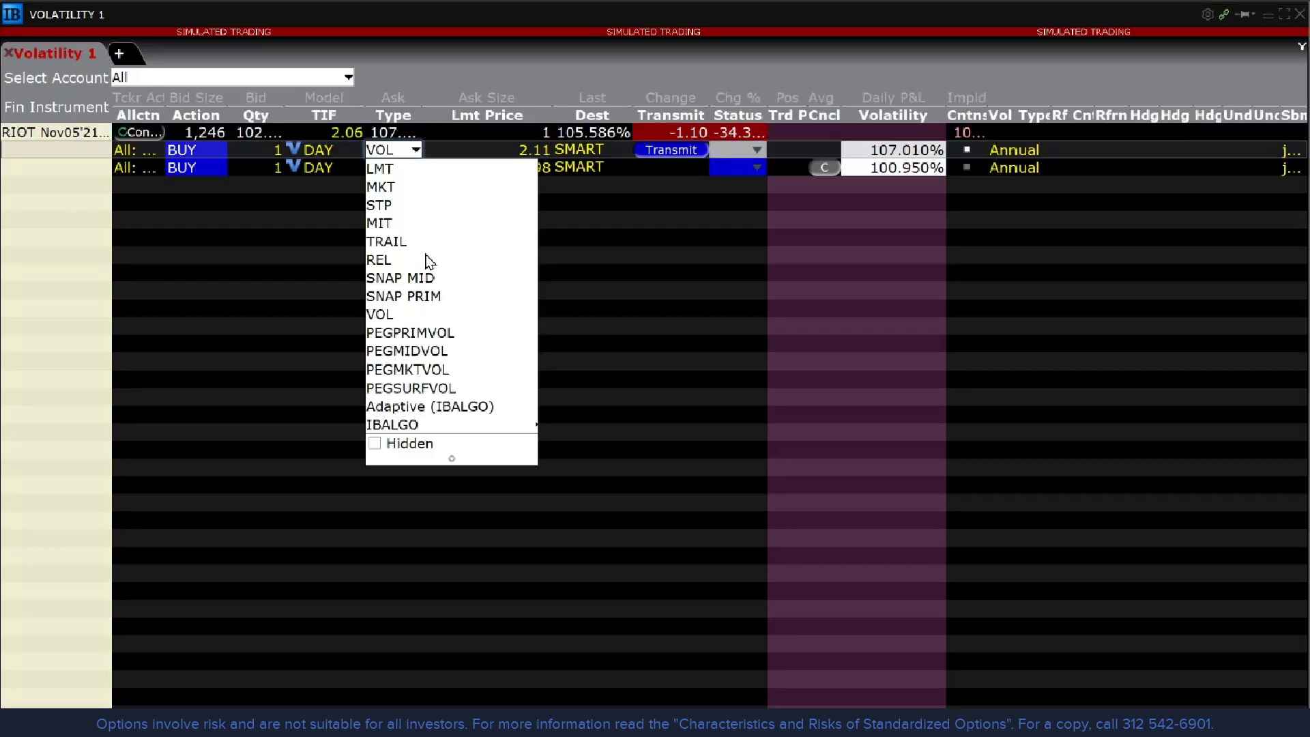
pyautogui.click(432, 334)
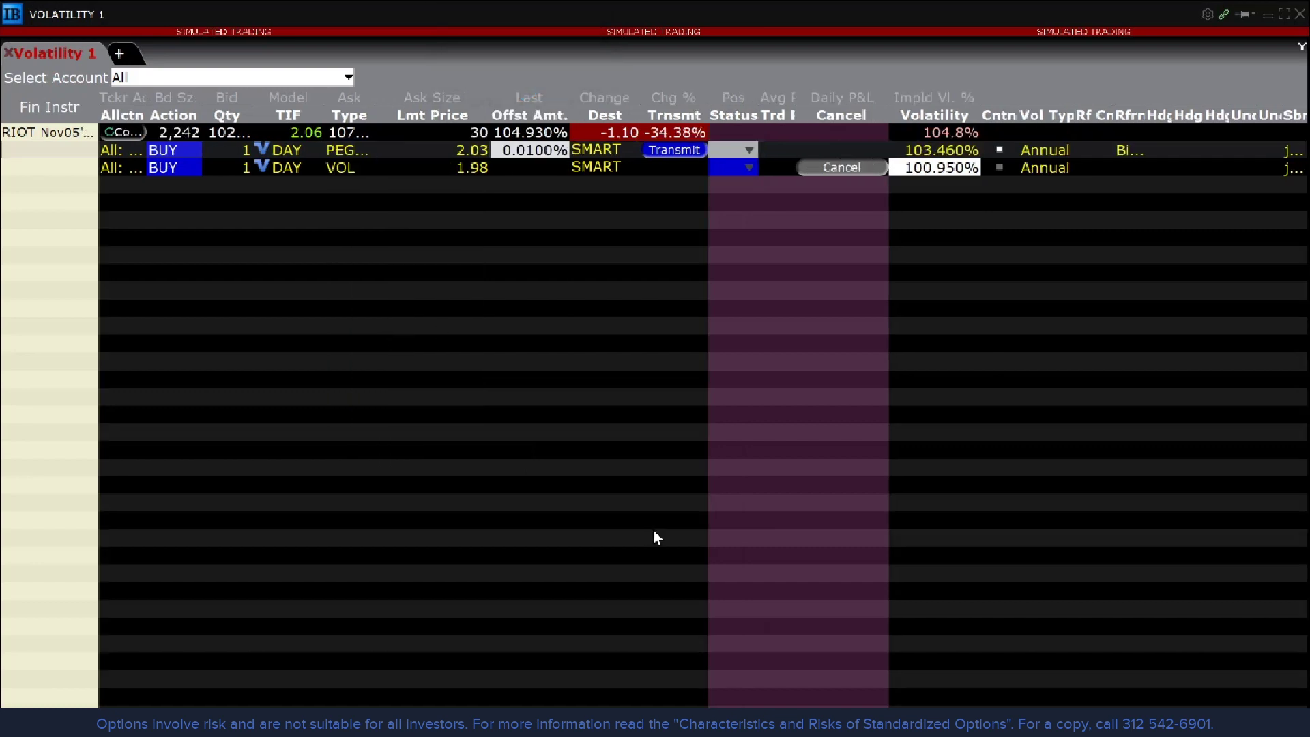
# Set the offset amount to 11.0100 and transmit the PEGPRIMVOL order for confirmation.
pyautogui.click(527, 150)
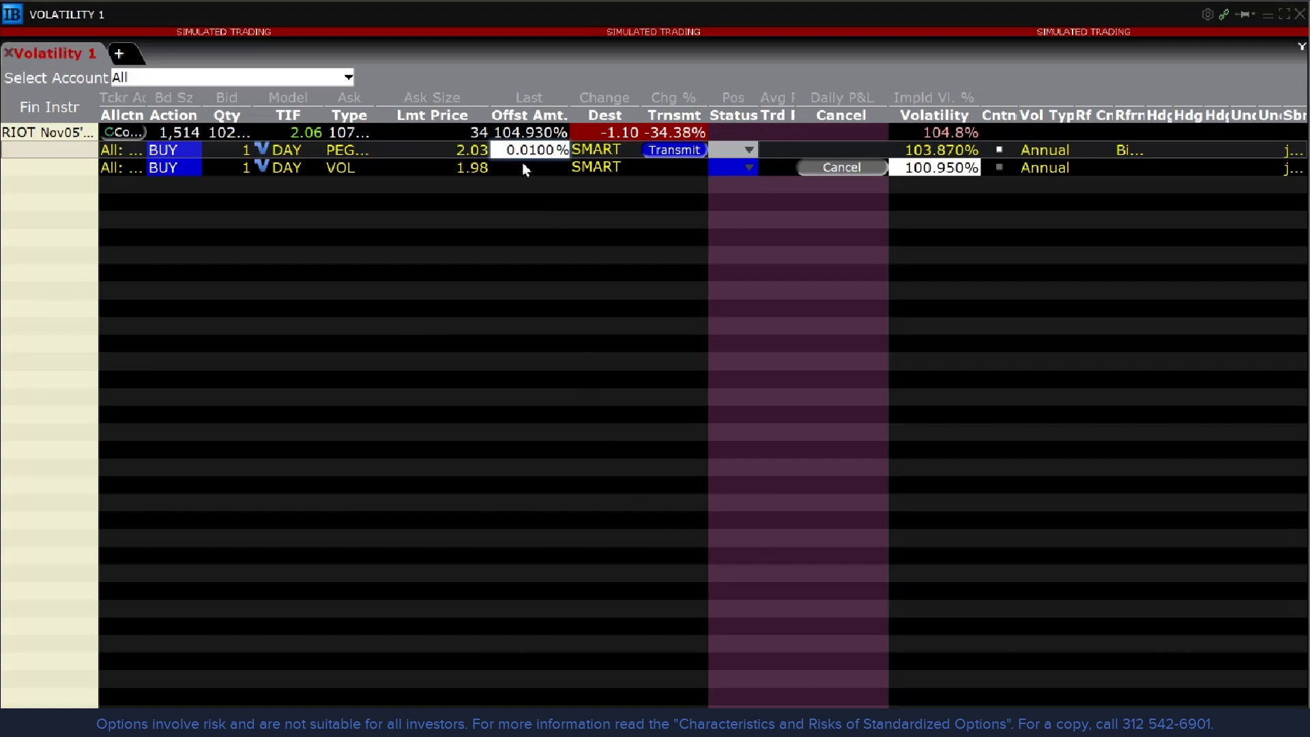
pyautogui.click(524, 150)
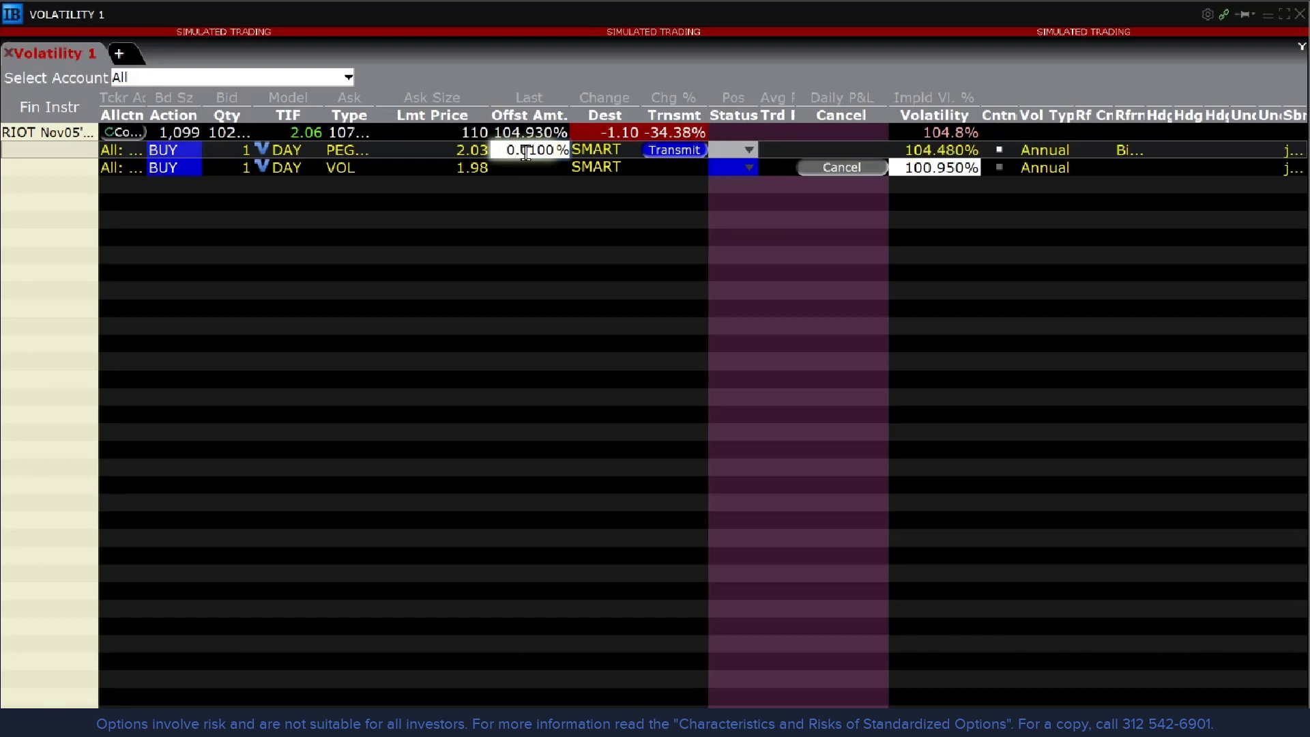
pyautogui.write('11')
pyautogui.press('Return')
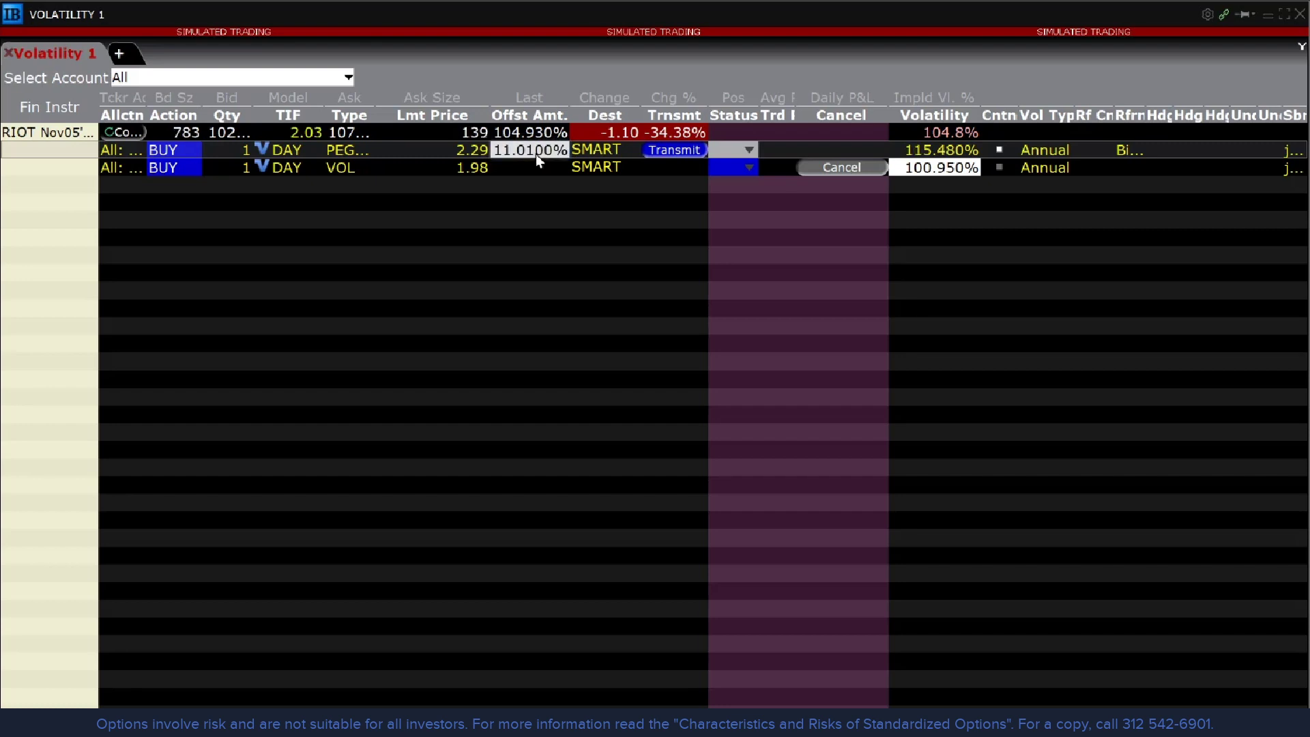
pyautogui.click(670, 151)
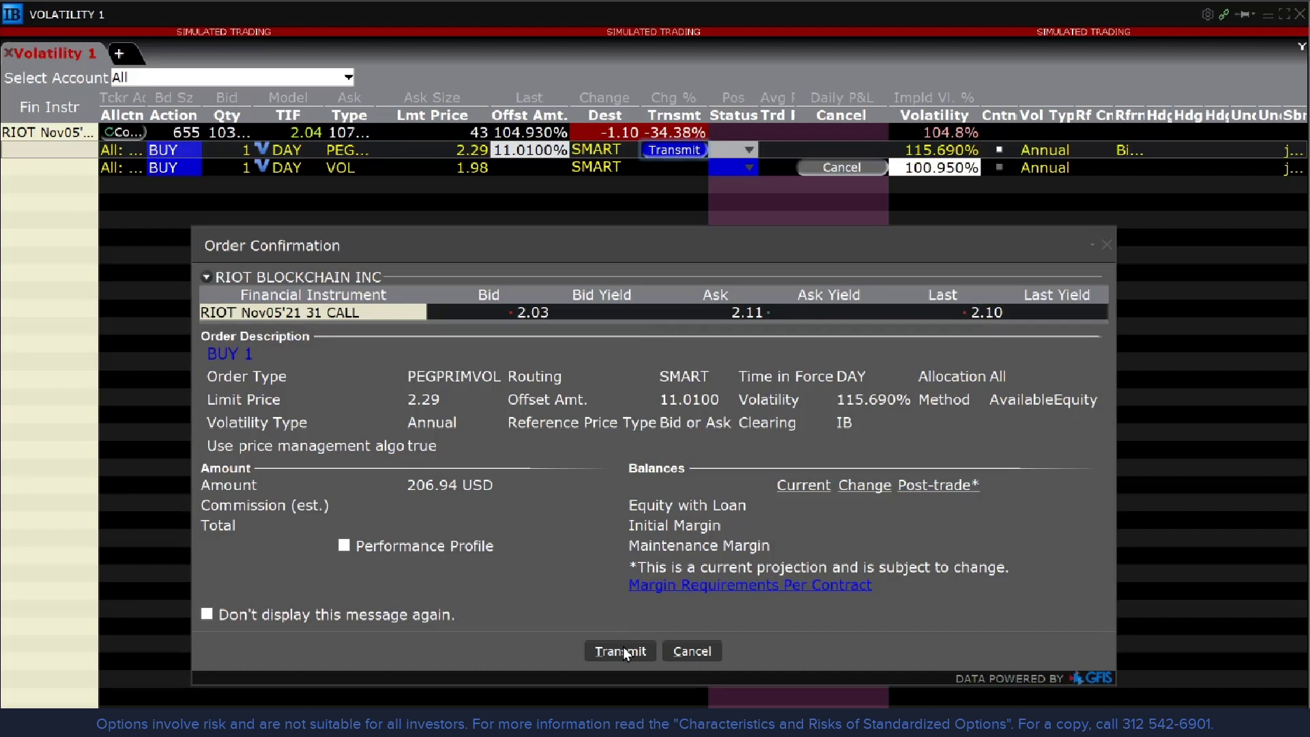
# Confirm the PEGPRIMVOL buy order with the 11.0100 offset in the Order Confirmation dialog.
pyautogui.press('Return')
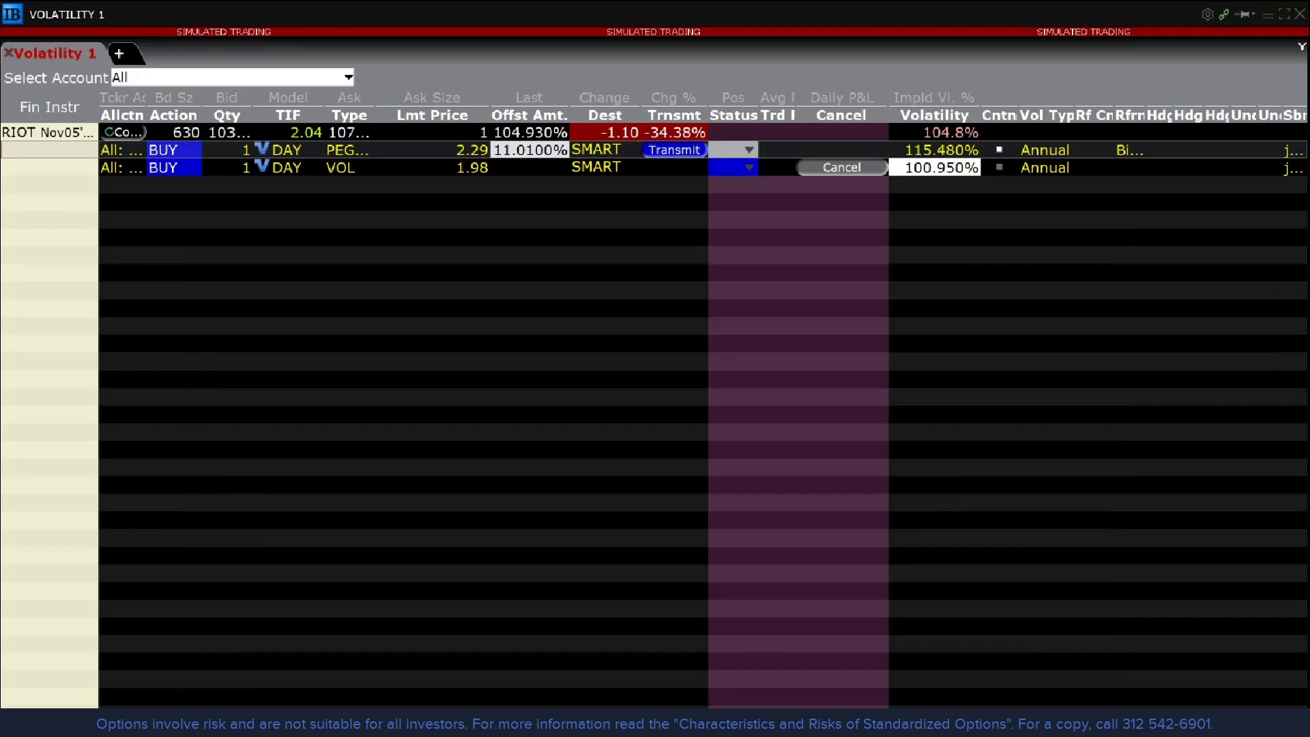